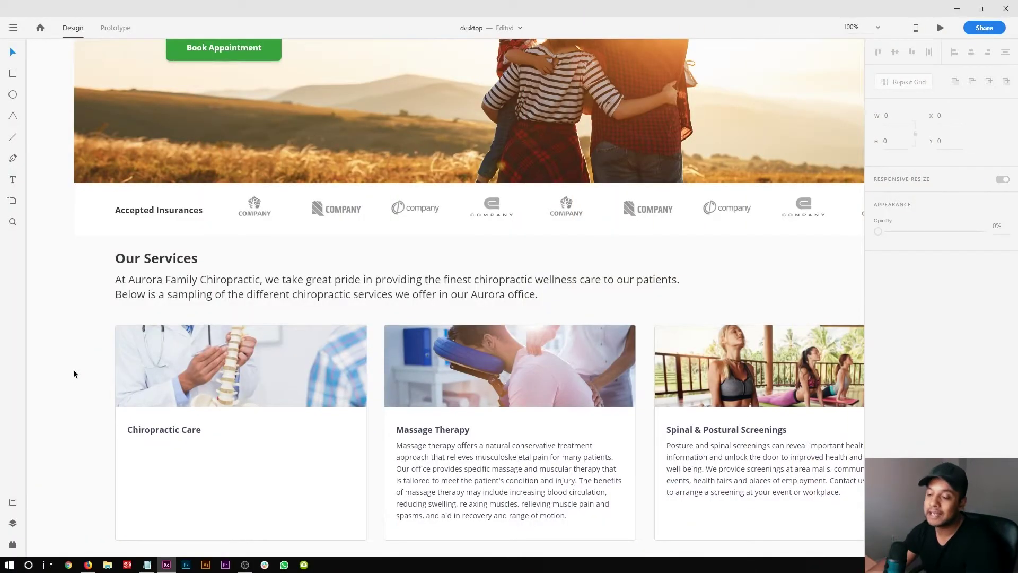
pyautogui.scroll(1, 73, 370)
pyautogui.scroll(2, 80, 356)
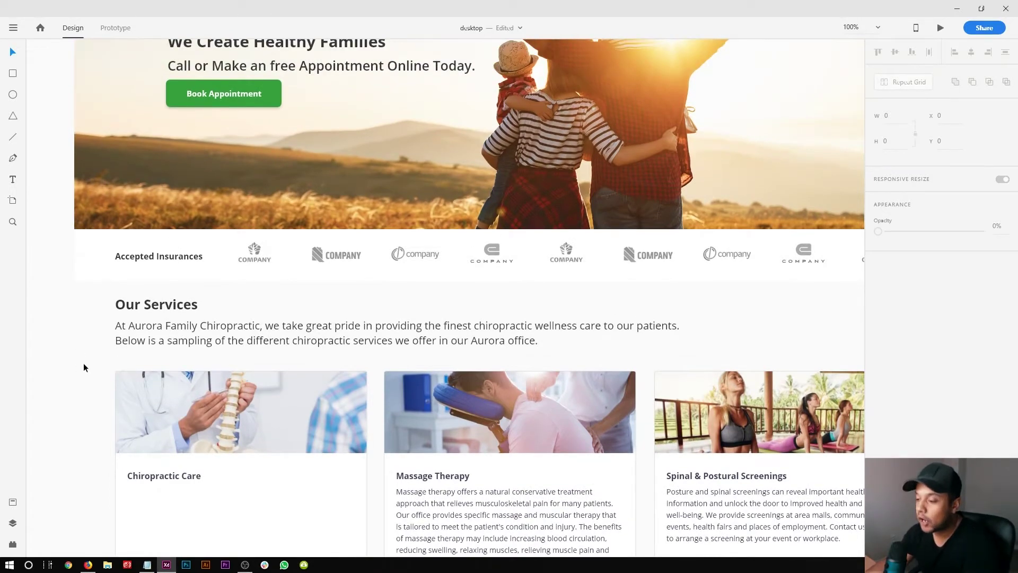
pyautogui.scroll(-6, 84, 364)
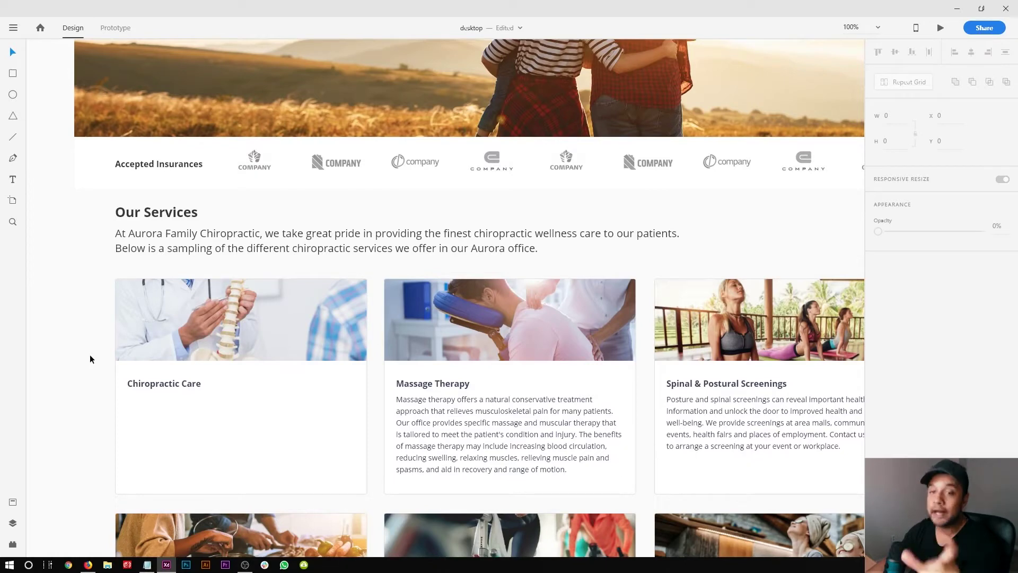
# - Show the document's plugins list and take a brief look at the catalogue of available plugins
pyautogui.click(13, 544)
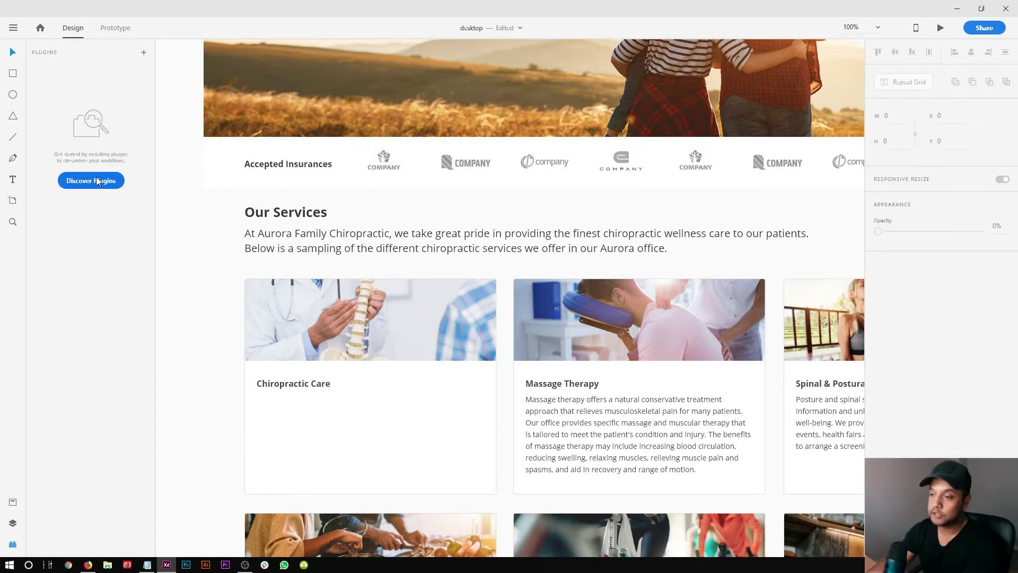
pyautogui.click(14, 27)
pyautogui.moveTo(117, 445)
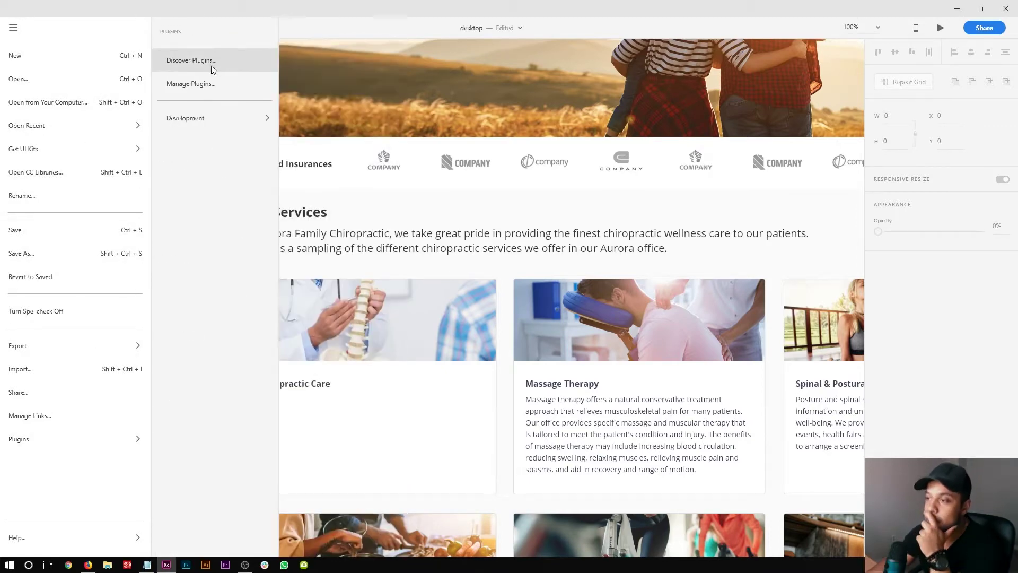
pyautogui.click(192, 61)
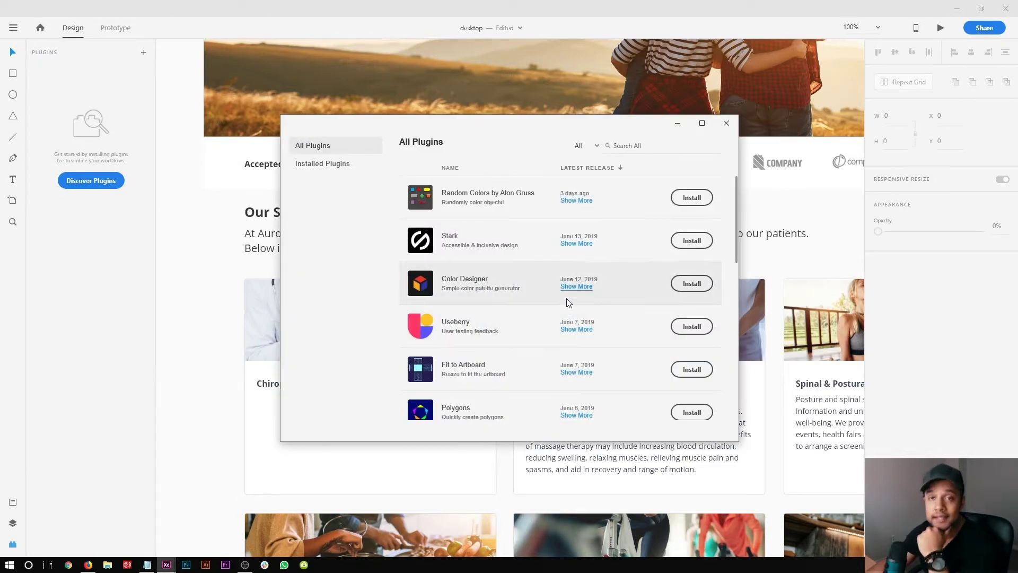
pyautogui.click(726, 123)
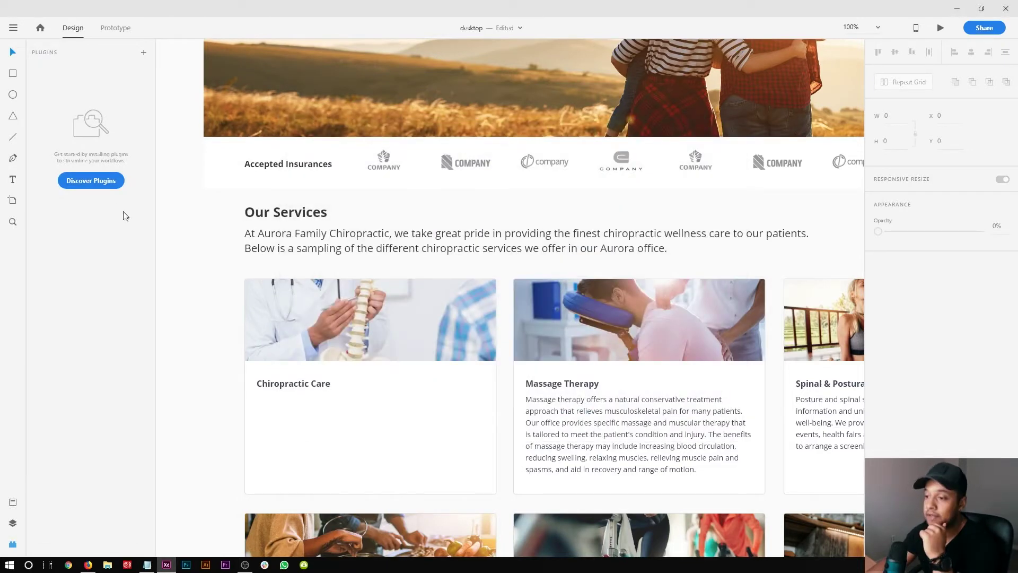
# - Search the plugin catalogue for "lorem" and install the Lorem Ipsum plugin
pyautogui.click(106, 173)
pyautogui.moveTo(588, 130); pyautogui.dragTo(528, 117)
pyautogui.click(569, 140)
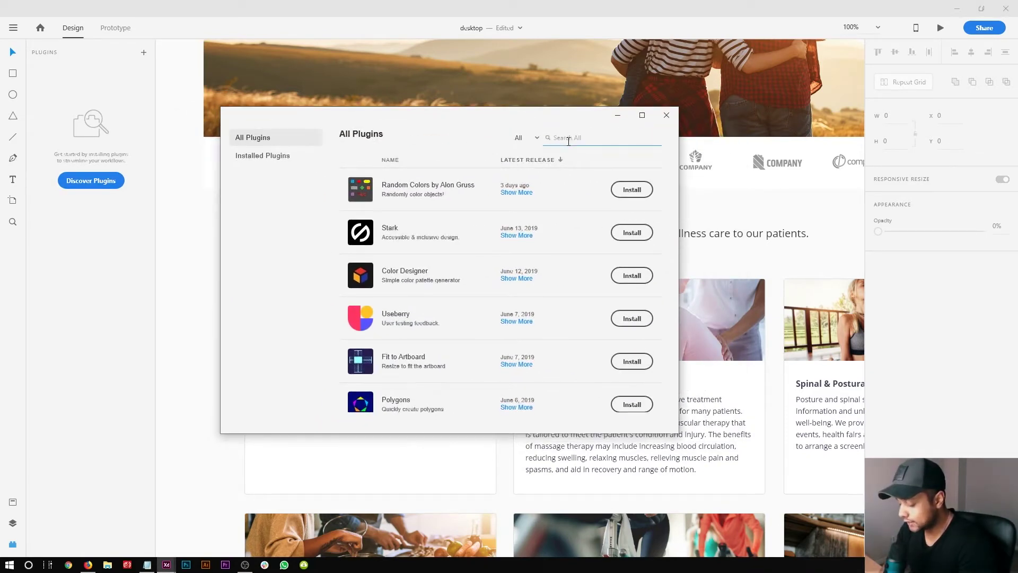
pyautogui.write('lorem')
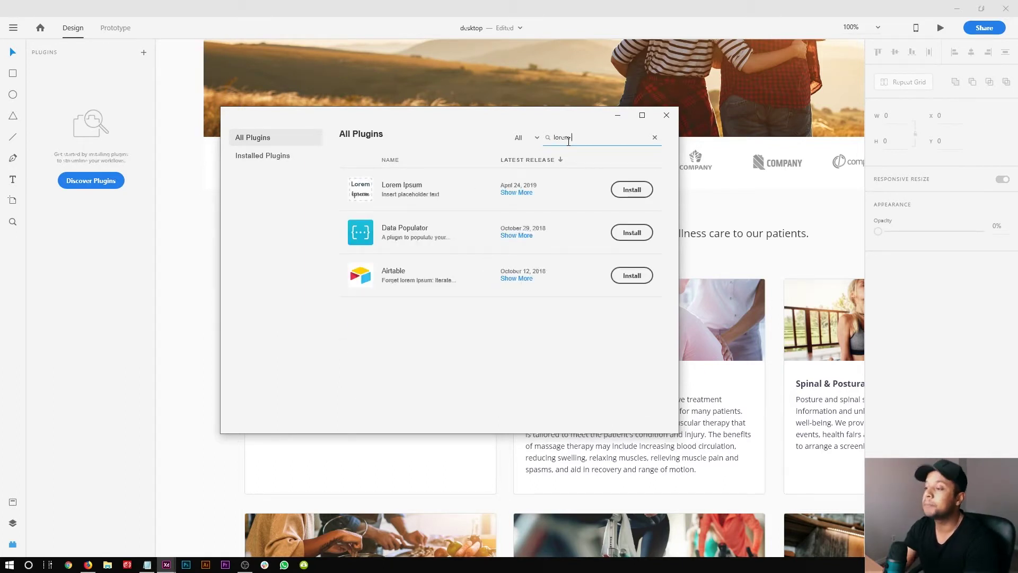
pyautogui.doubleClick(581, 142)
pyautogui.click(626, 189)
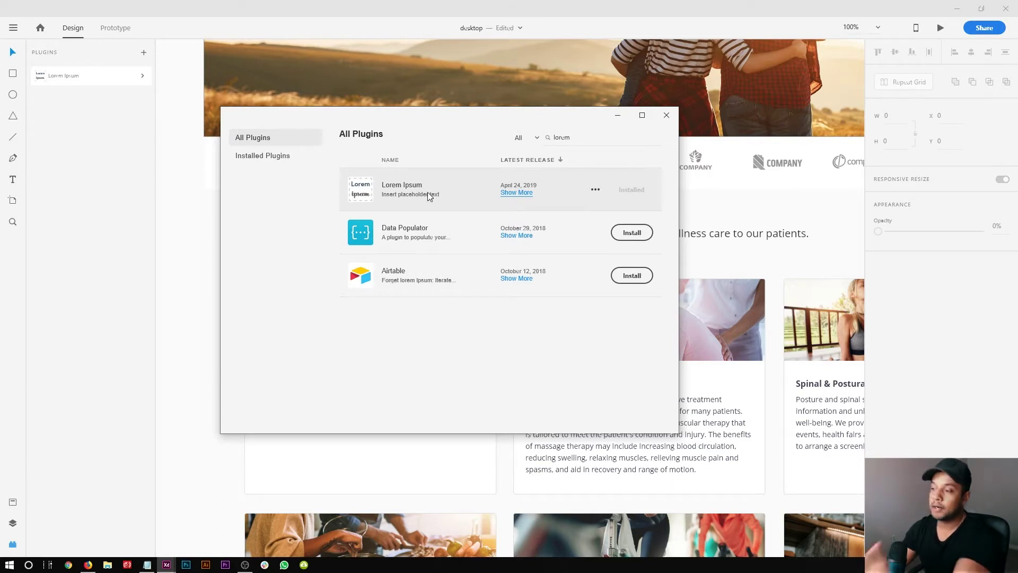
# - Clear the plugin search, install the User Profile plugin from the full catalogue and close the catalogue
pyautogui.click(574, 137)
pyautogui.click(656, 138)
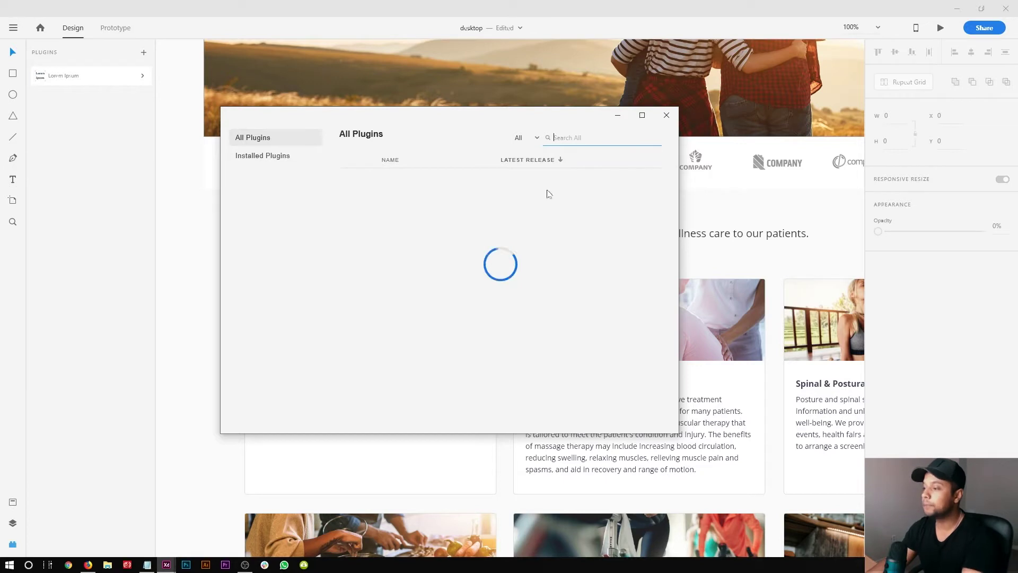
pyautogui.scroll(-2, 441, 266)
pyautogui.scroll(-5, 441, 265)
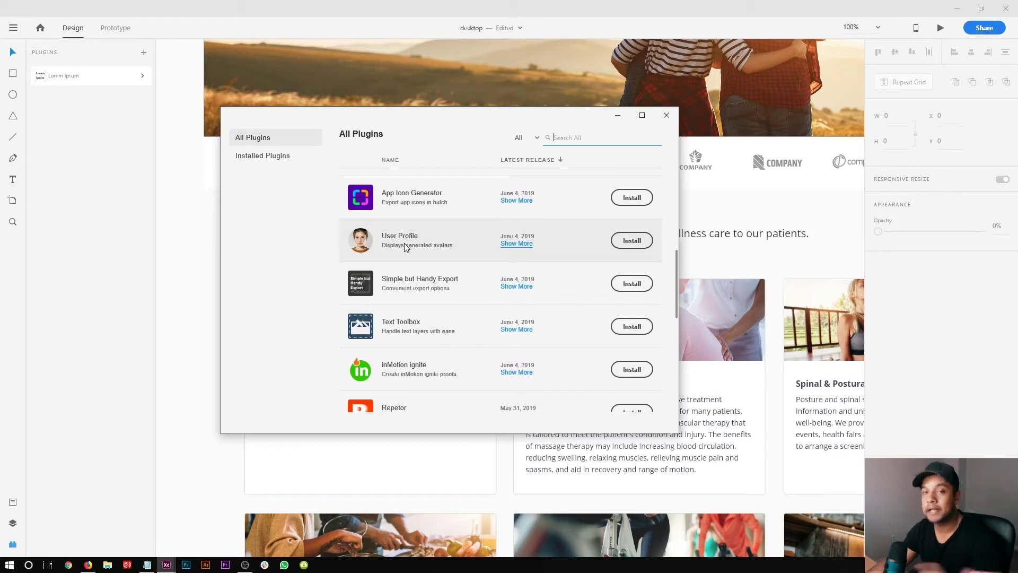
pyautogui.click(626, 245)
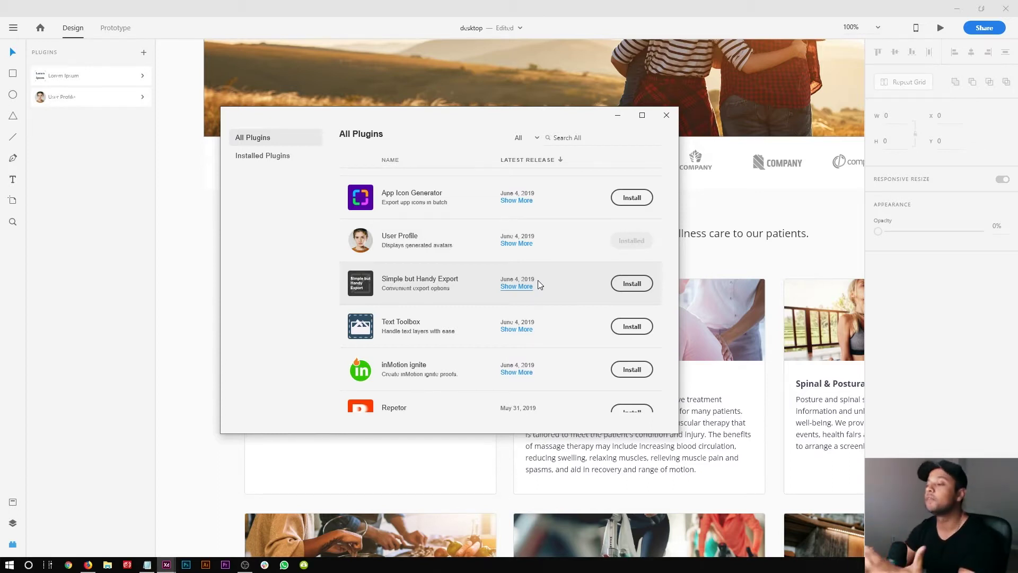
pyautogui.scroll(-3, 457, 291)
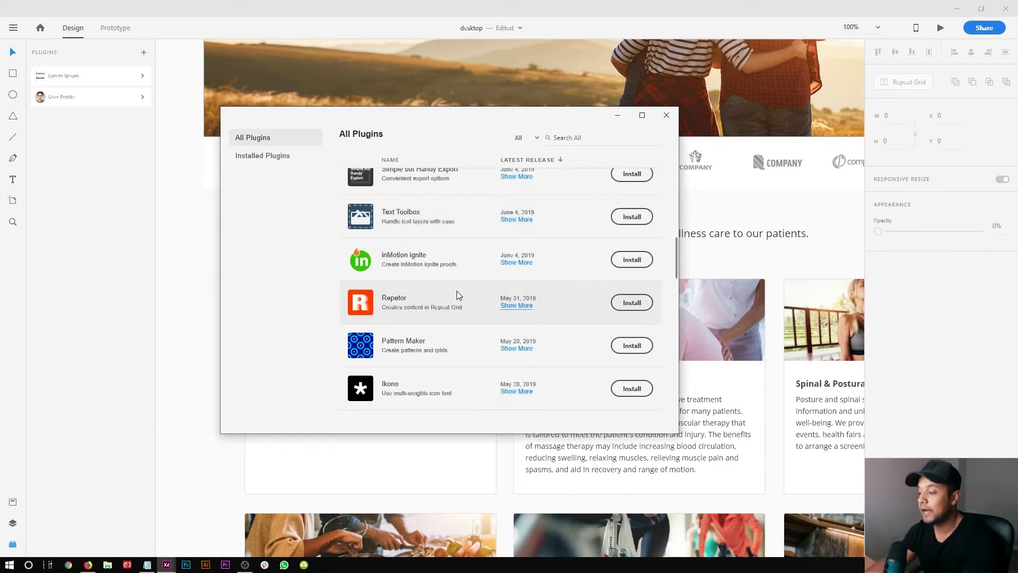
pyautogui.scroll(10, 469, 304)
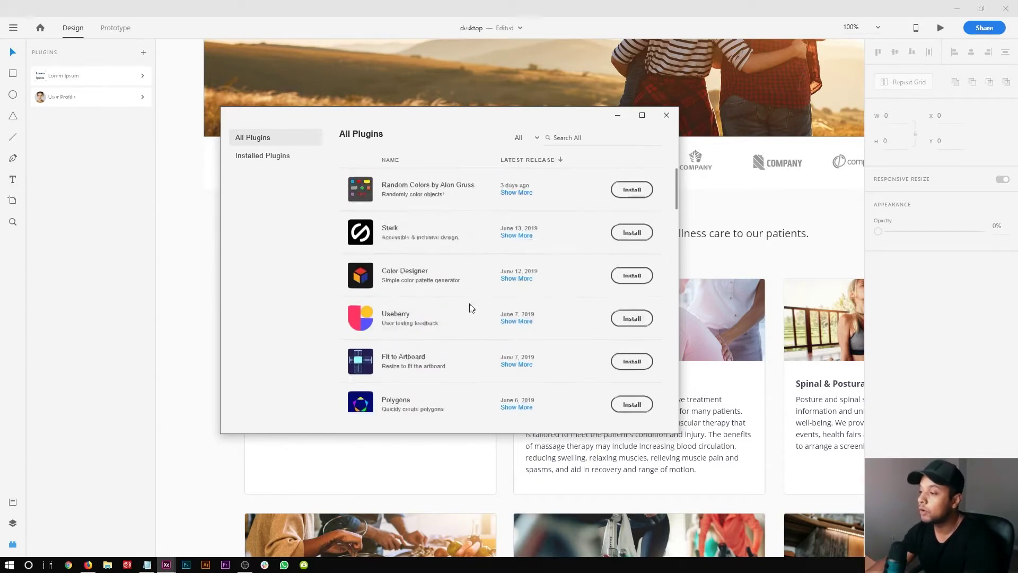
pyautogui.click(667, 116)
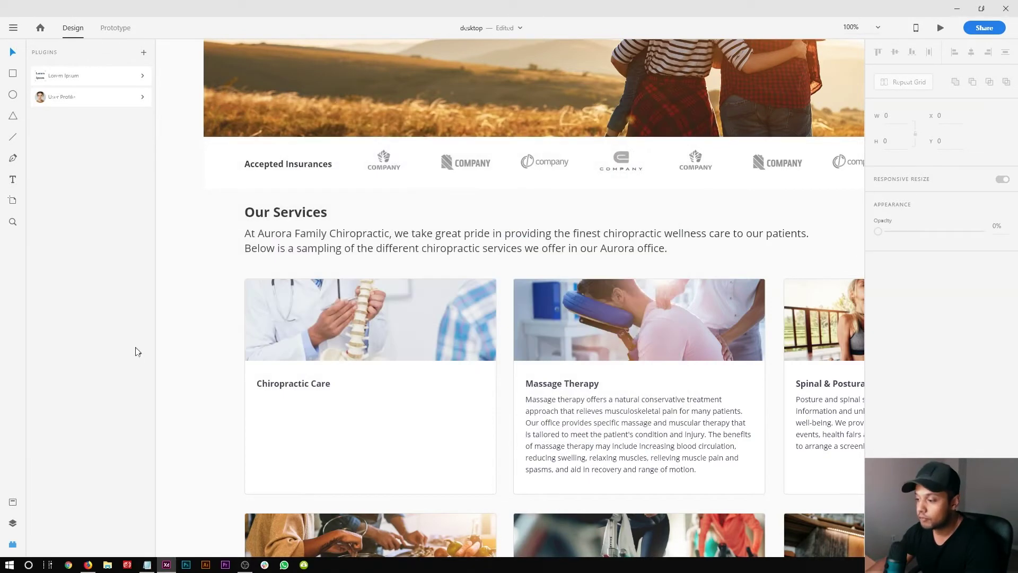
pyautogui.moveTo(228, 402); pyautogui.dragTo(214, 225)
pyautogui.click(318, 287)
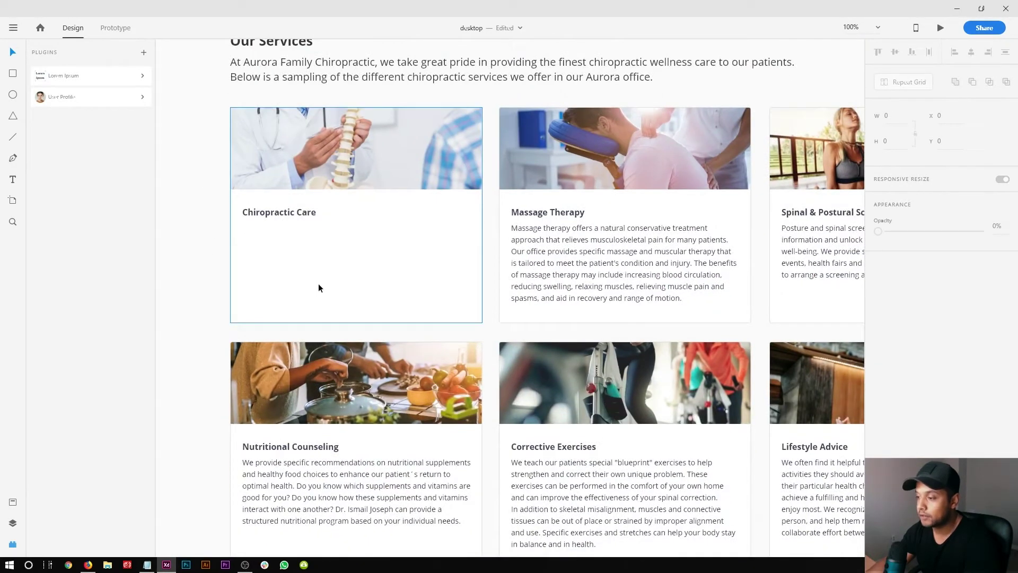
pyautogui.press('Escape')
pyautogui.doubleClick(547, 236)
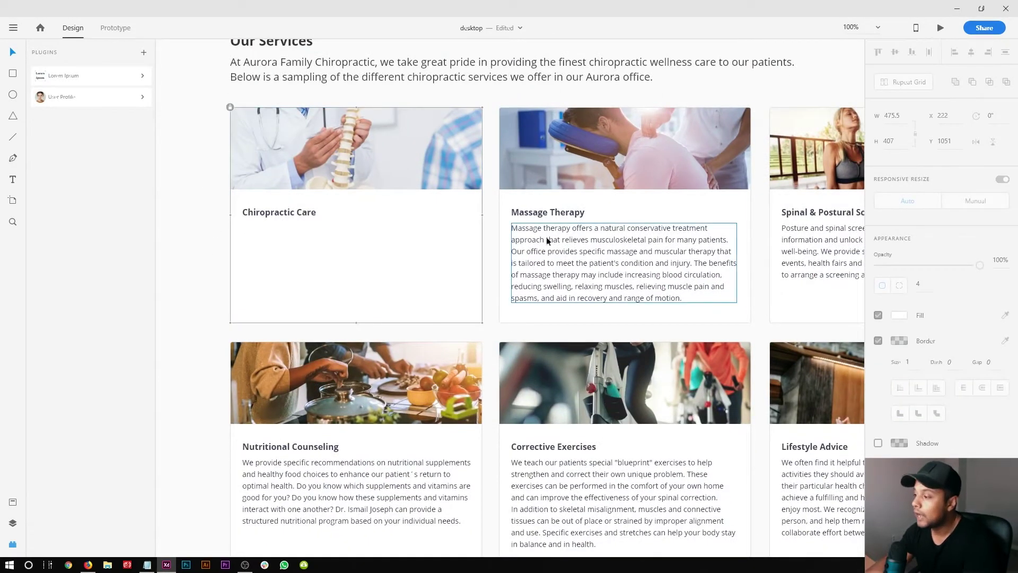
pyautogui.click(343, 276)
pyautogui.moveTo(538, 274)
pyautogui.mouseDown()
pyautogui.moveTo(328, 270)
pyautogui.moveTo(527, 289)
pyautogui.mouseUp()
pyautogui.scroll(5, 397, 170)
pyautogui.moveTo(391, 159); pyautogui.dragTo(580, 368)
pyautogui.moveTo(418, 442); pyautogui.dragTo(395, 13)
pyautogui.click(185, 243)
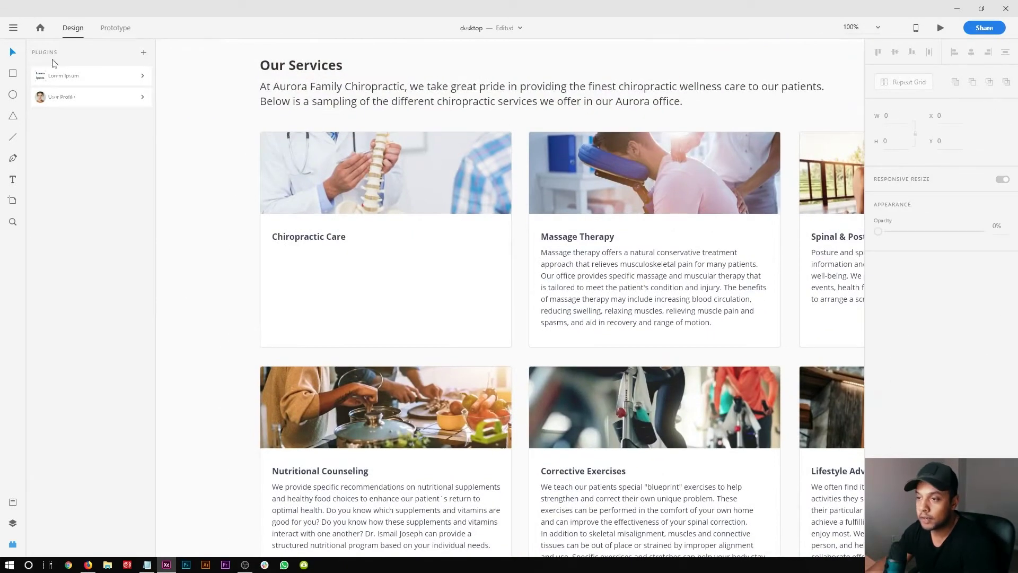
pyautogui.press('t')
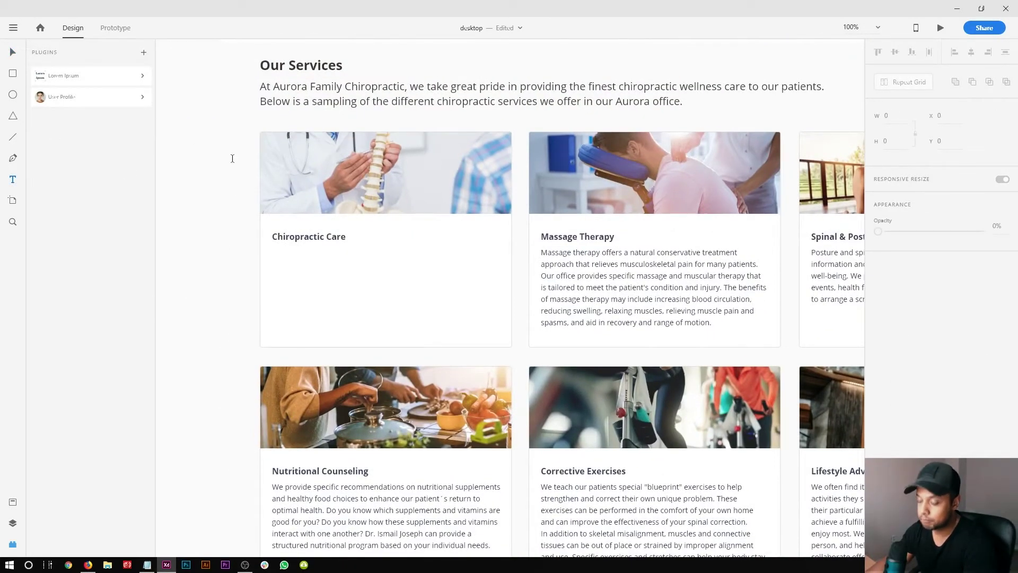
pyautogui.doubleClick(308, 258)
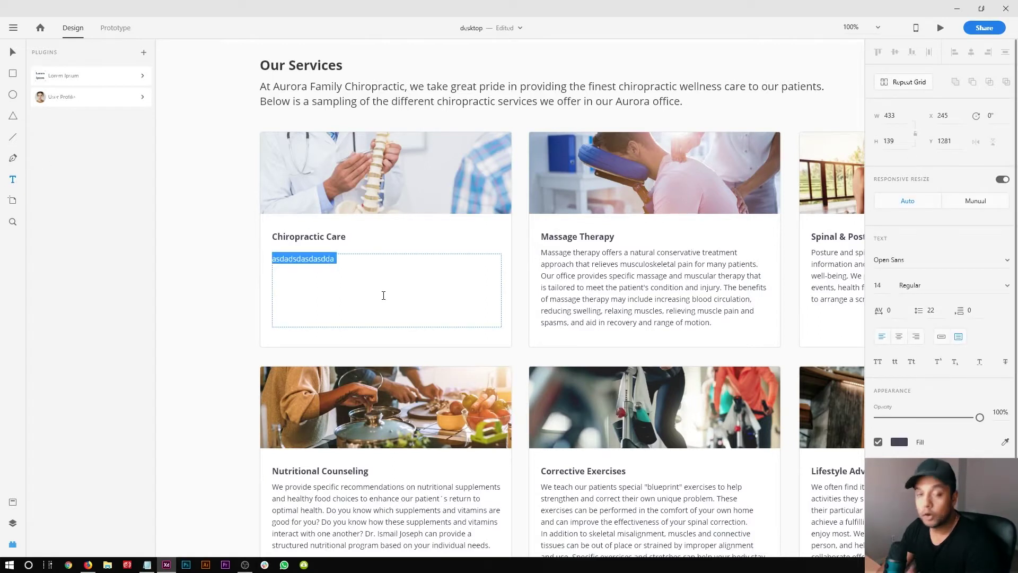
pyautogui.press('BackSpace')
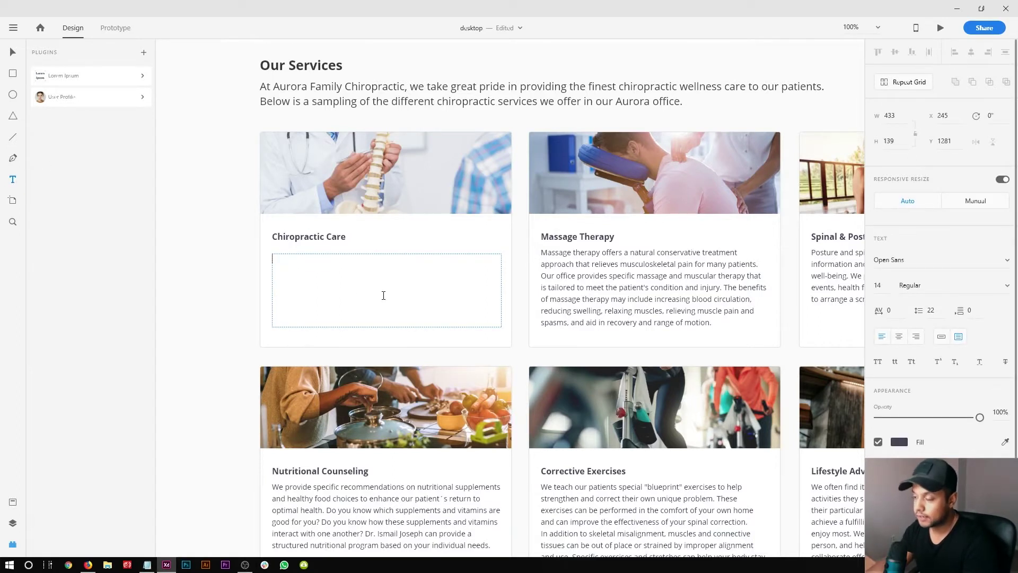
pyautogui.click(13, 52)
pyautogui.click(305, 279)
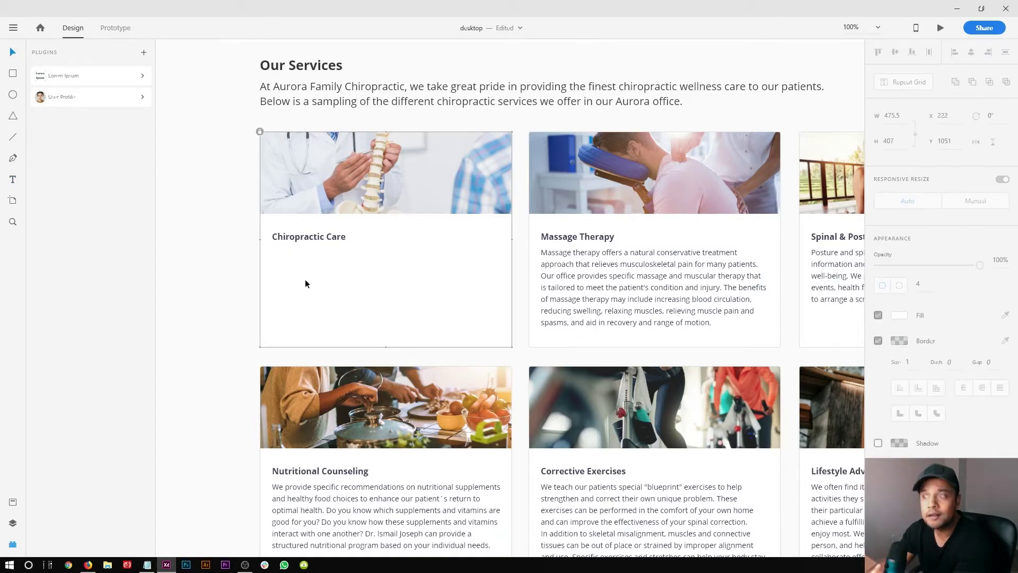
pyautogui.click(221, 292)
# - Create a text area about 429 by 134 beneath the Chiropractic Care heading, containing the letter "q"
pyautogui.click(13, 179)
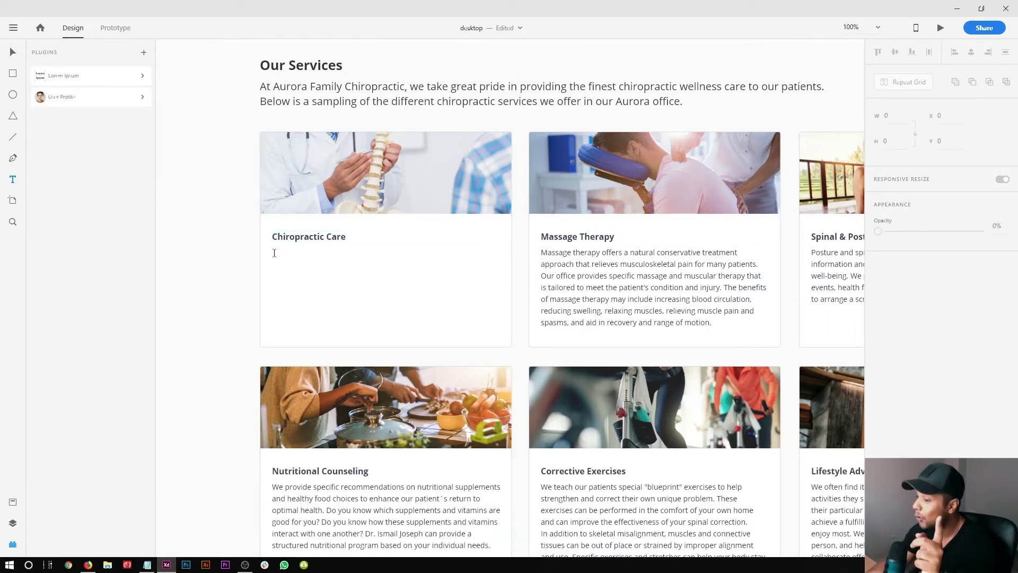
pyautogui.moveTo(273, 257); pyautogui.dragTo(502, 336)
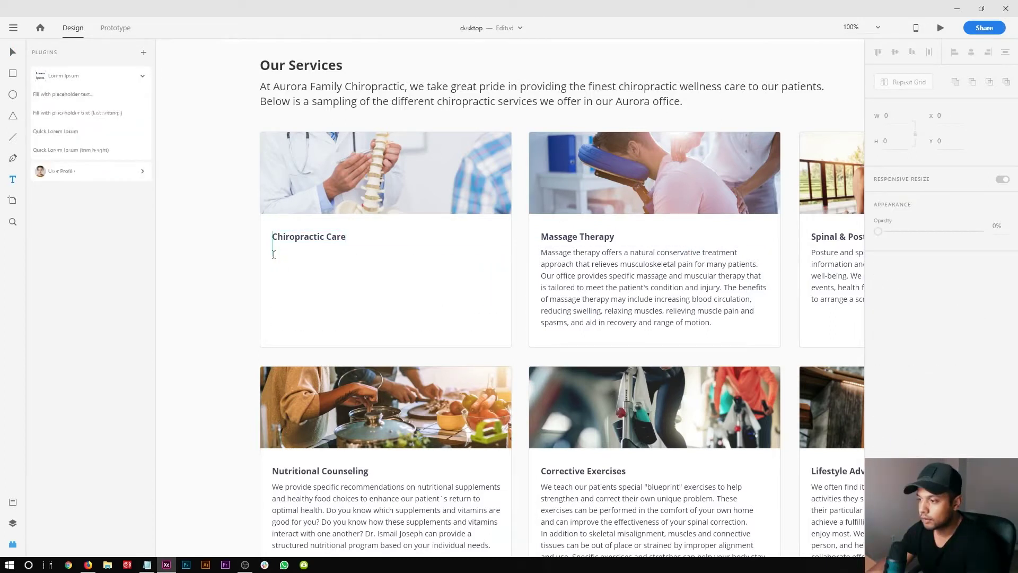
pyautogui.moveTo(273, 256); pyautogui.dragTo(499, 327)
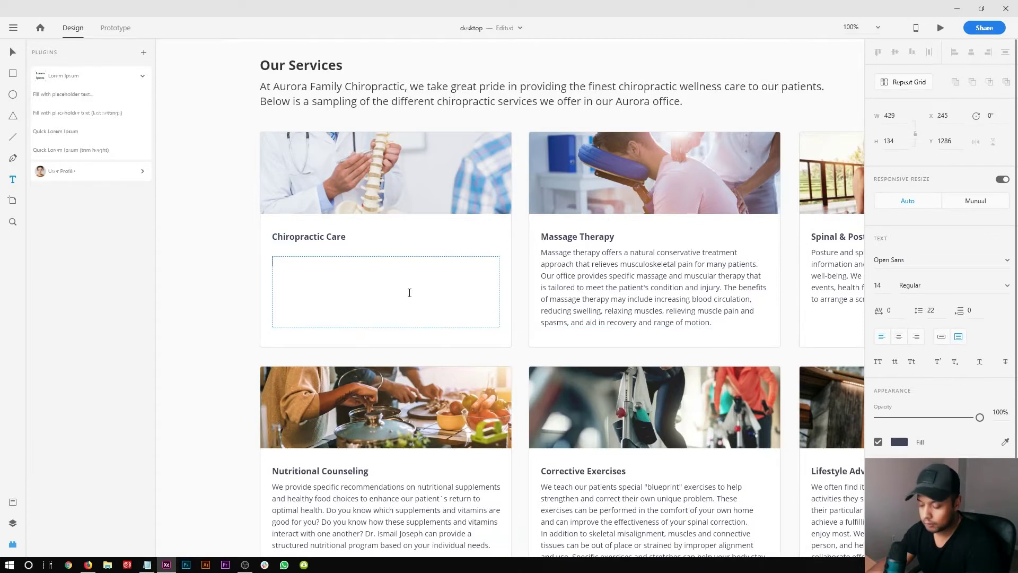
pyautogui.press('Escape')
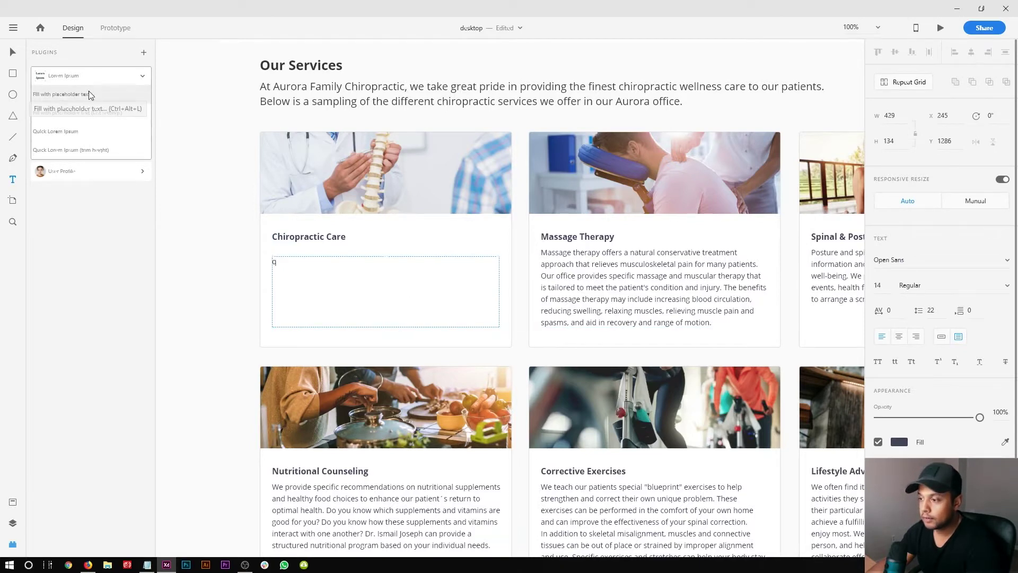
# - Fill the new text area with Lorem Ipsum (Latin, Standard) placeholder text, including line breaks and no ending punctuation mark
pyautogui.click(88, 94)
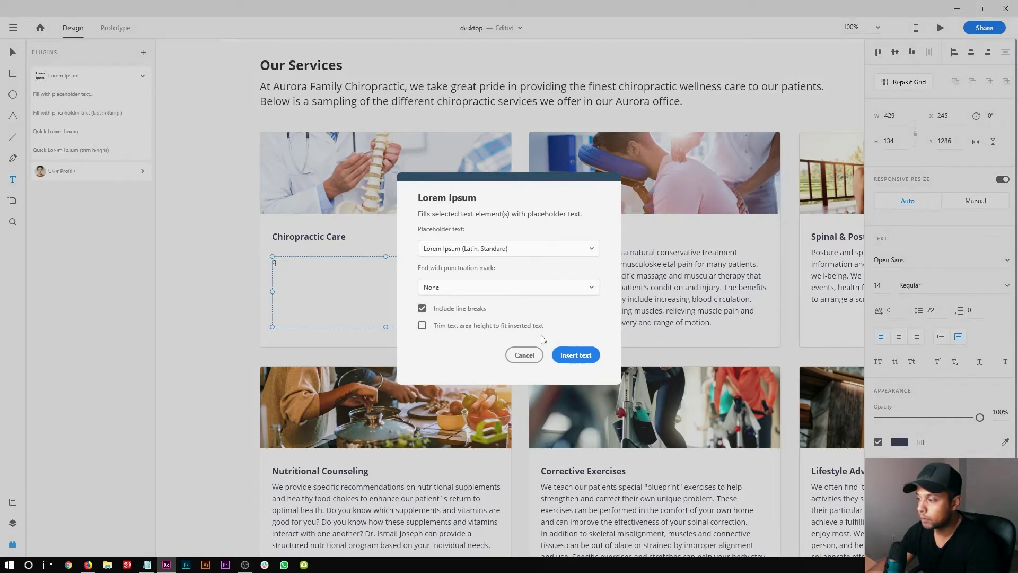
pyautogui.click(575, 355)
pyautogui.doubleClick(397, 271)
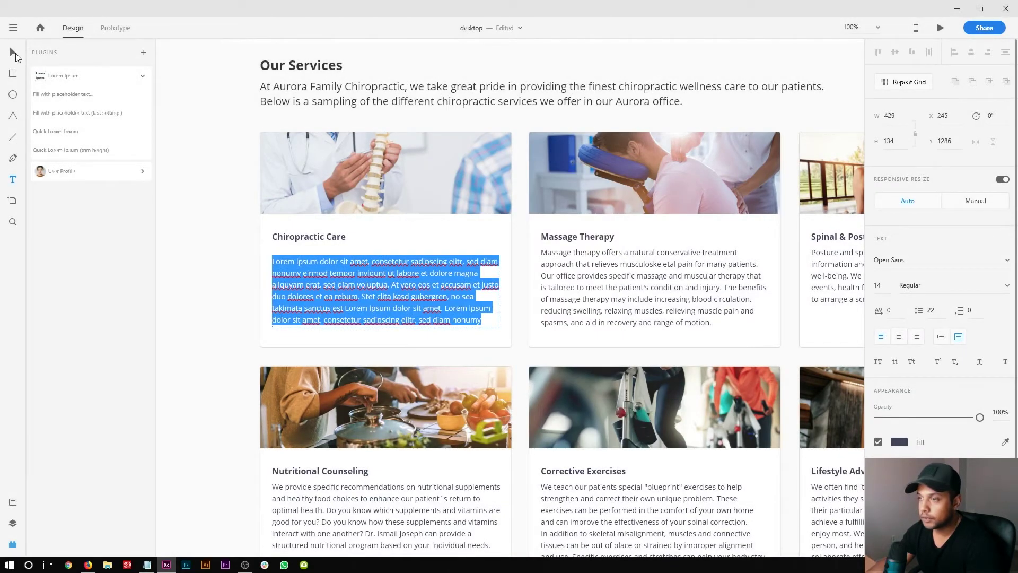
pyautogui.press('Escape')
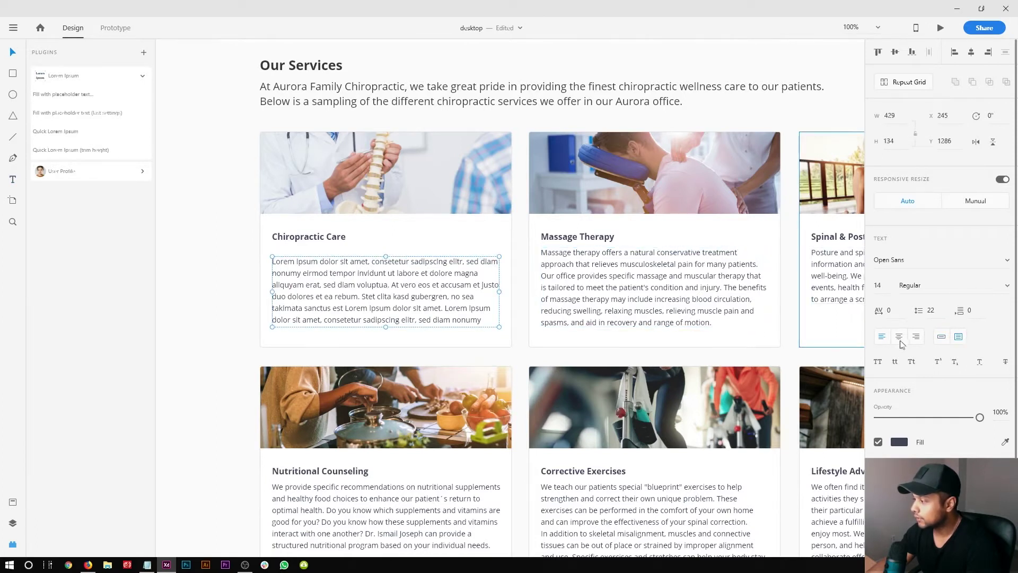
# - Move the lorem ipsum paragraph up to Y 1275, closer to the Chiropractic Care heading
pyautogui.click(651, 300)
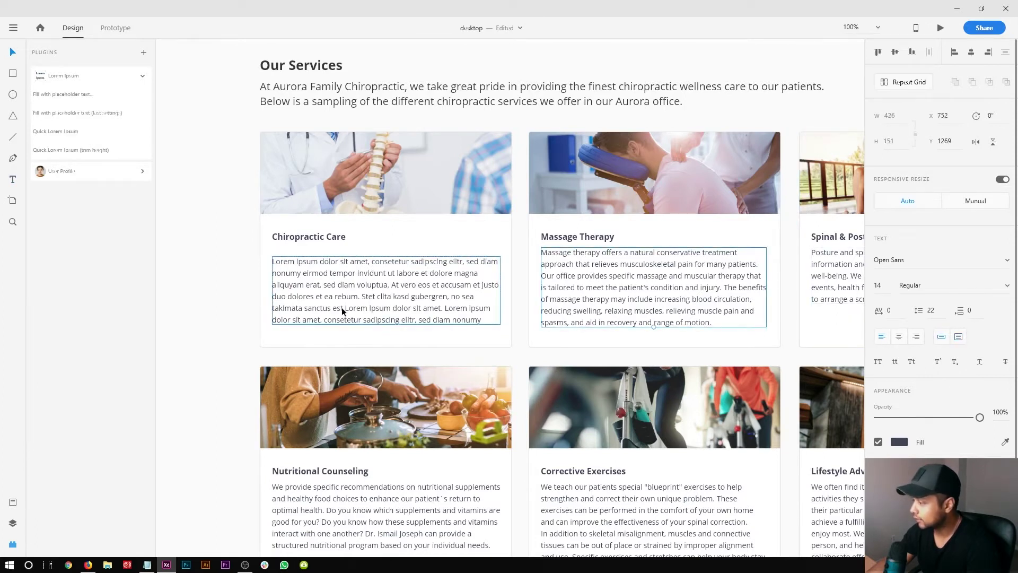
pyautogui.click(374, 289)
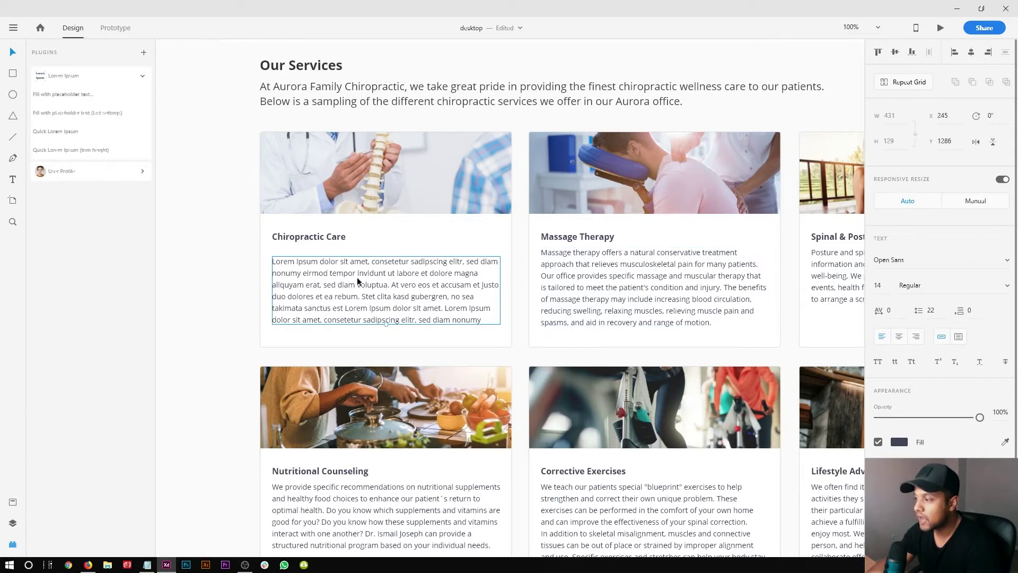
pyautogui.moveTo(358, 275); pyautogui.dragTo(358, 269)
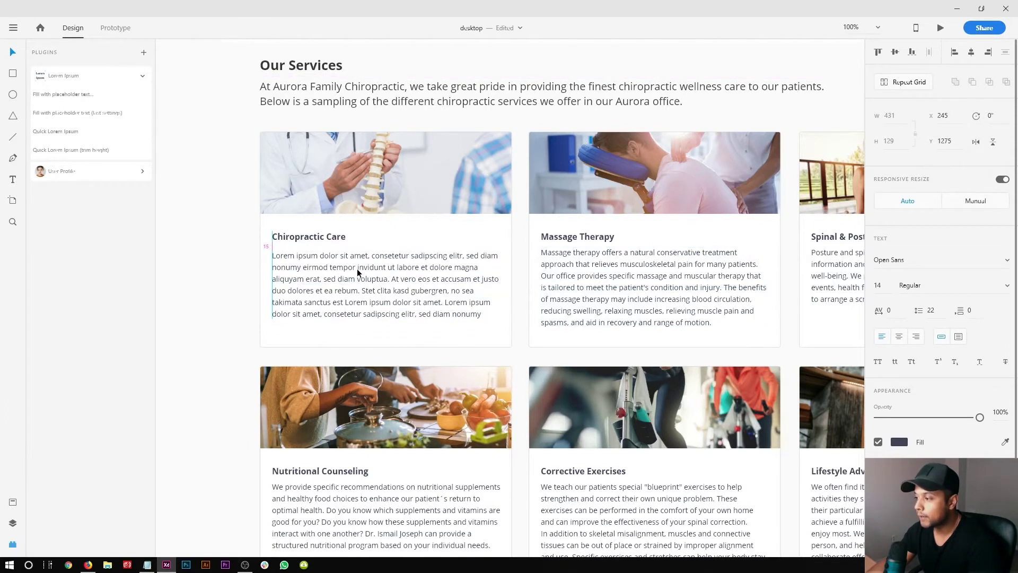
pyautogui.click(254, 274)
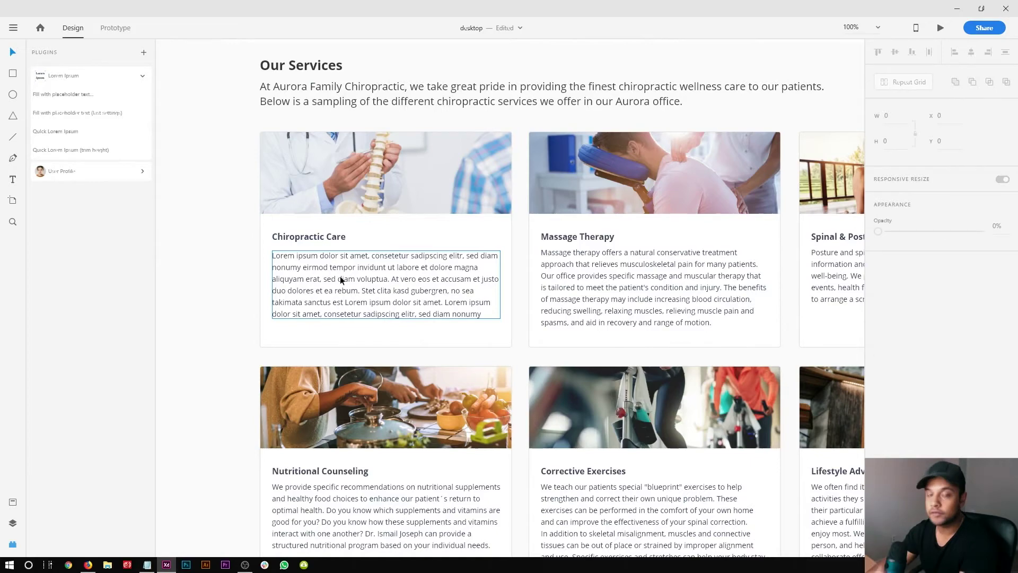
pyautogui.hscroll(5, 339, 275)
pyautogui.click(493, 239)
pyautogui.press('Delete')
pyautogui.write("Massage therapy offers a natural conservative treatment approach that relieves musculoskeletal pain for many patients. Our office provides specific massage and muscular therapy that is tailored to meet the patient's condition and injury. The benefits of massage therapy may include increasing blood circulation, reducing swelling, relaxing muscles, relieving muscle pain and spasms, and aid in recovery and range of motion.")
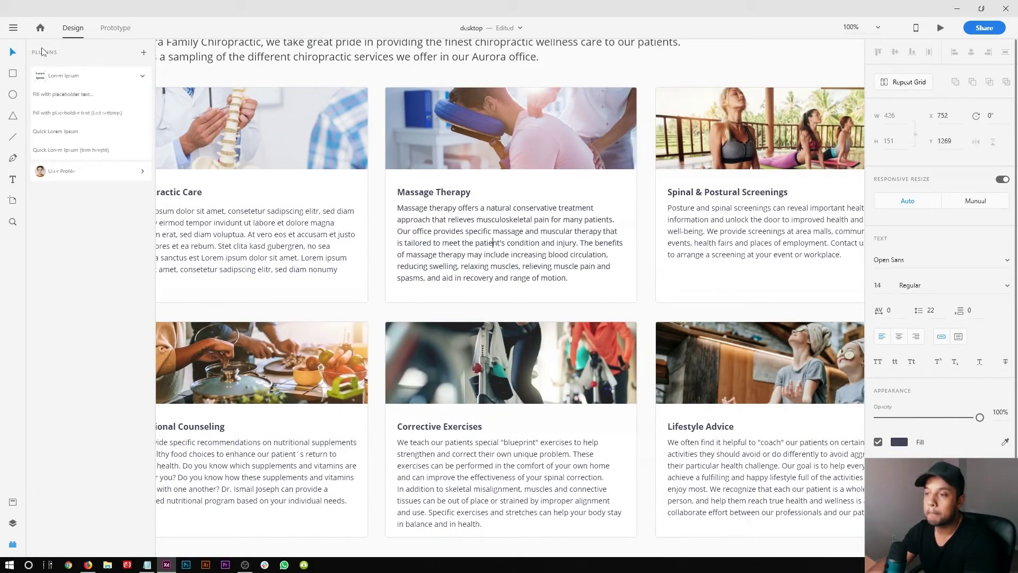
pyautogui.hscroll(-5, 509, 297)
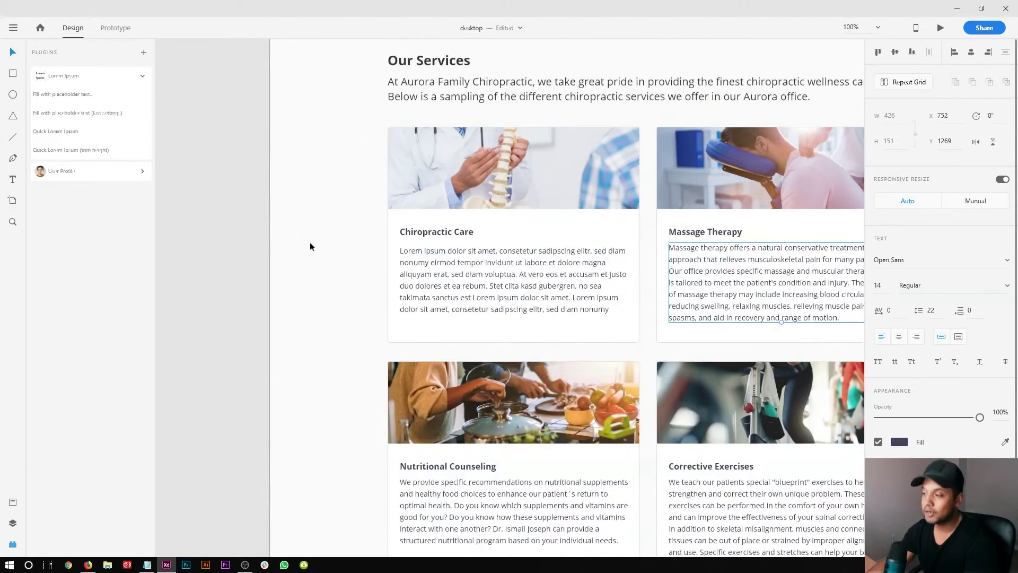
# - Fill the Chiropractic Care card's image with a user photo from the User Profile plugin
pyautogui.click(302, 246)
pyautogui.moveTo(368, 269); pyautogui.dragTo(228, 228)
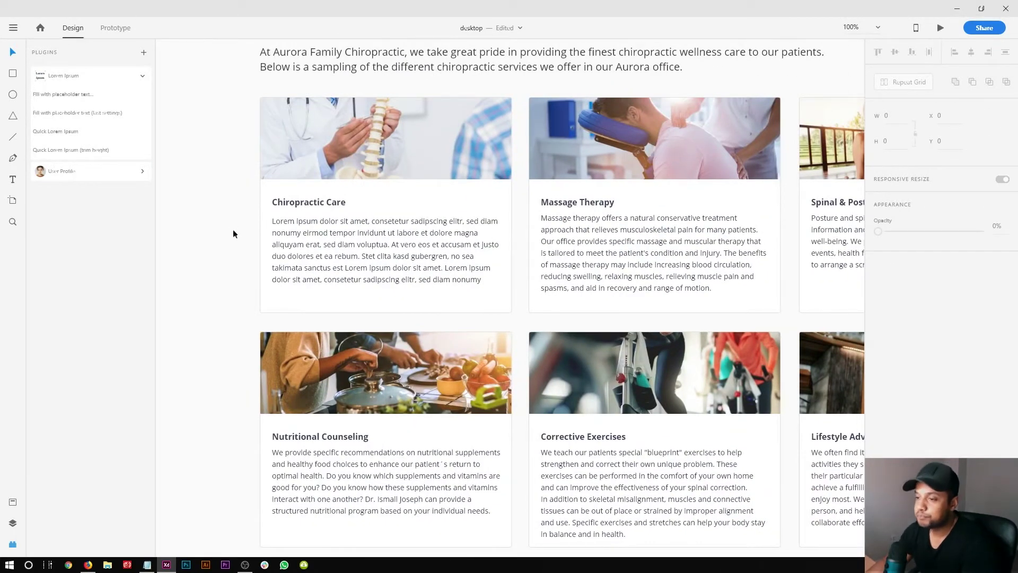
pyautogui.scroll(1, 238, 229)
pyautogui.click(72, 174)
pyautogui.click(359, 177)
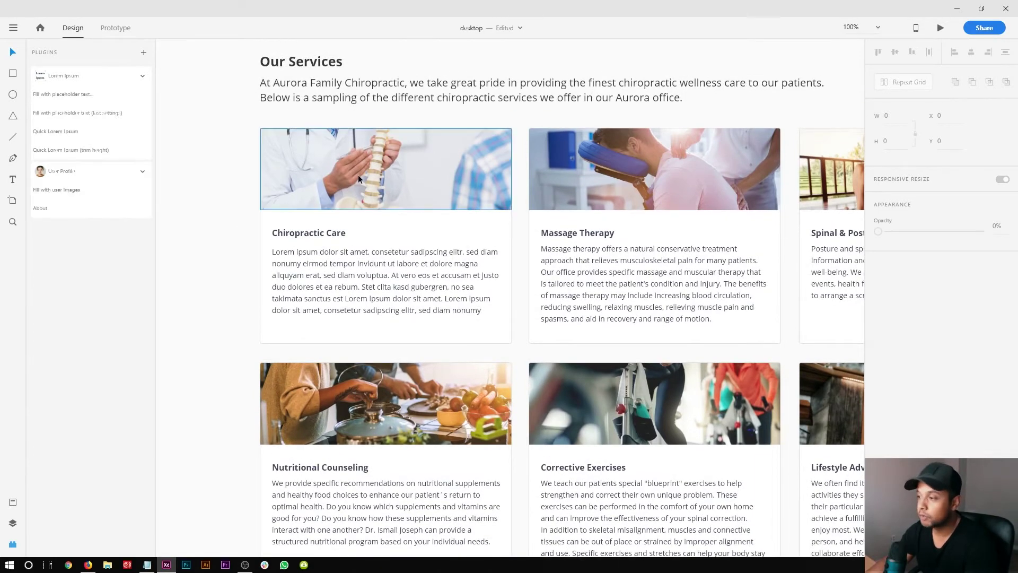
pyautogui.click(91, 189)
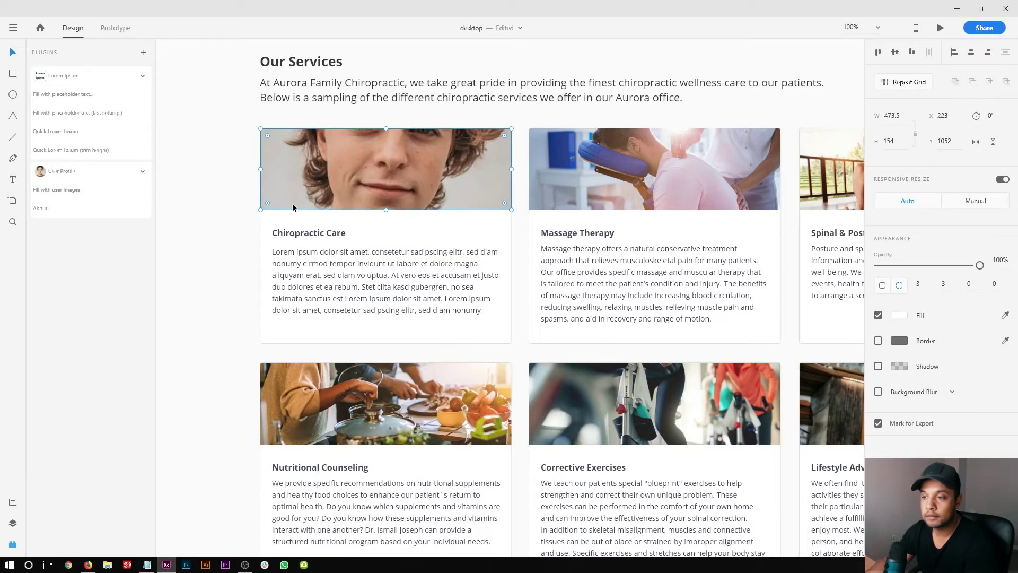
# - Replace the Chiropractic Care card's photo with another user image three more times, then deselect the image
pyautogui.click(67, 192)
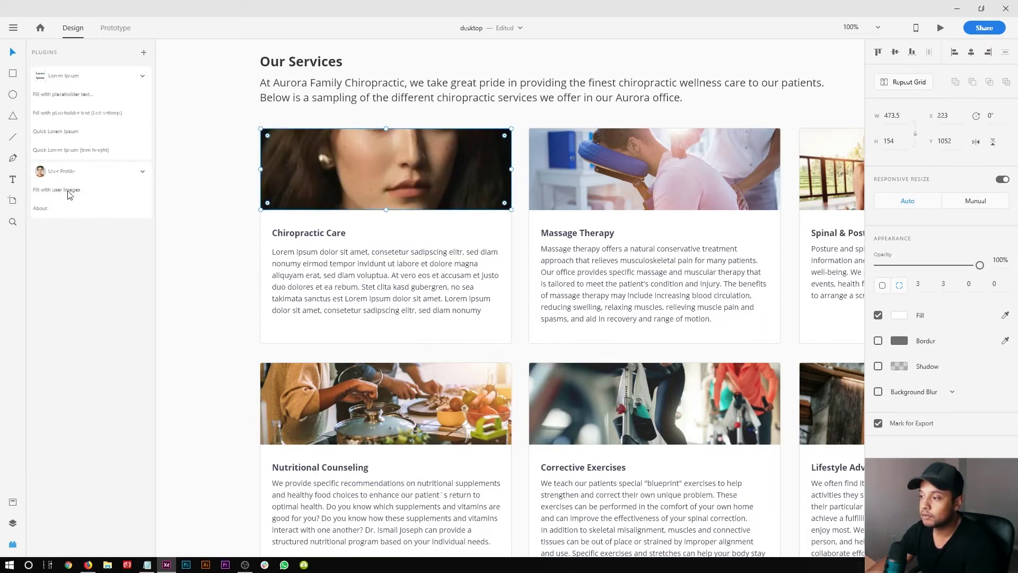
pyautogui.click(68, 191)
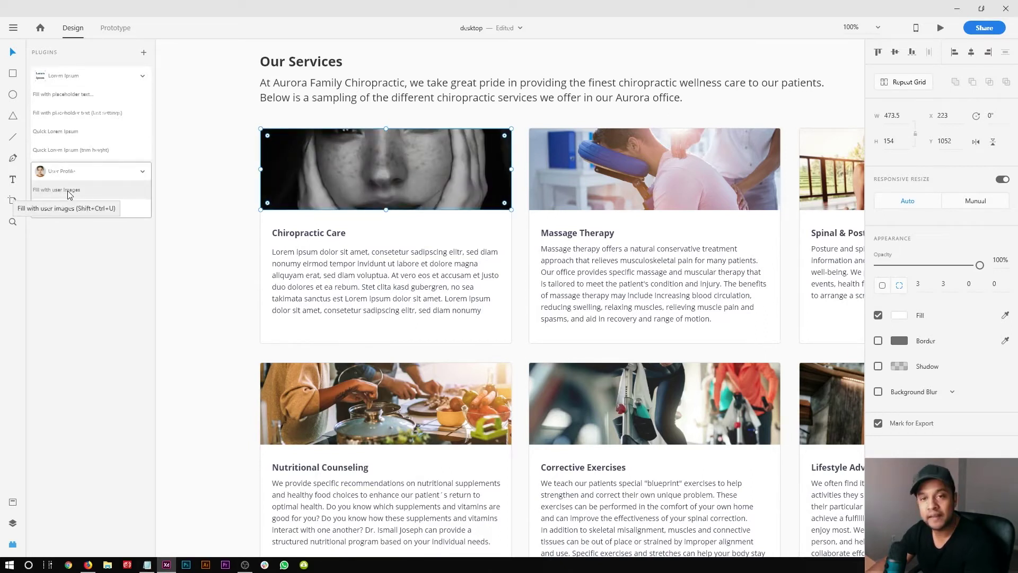
pyautogui.click(68, 192)
pyautogui.scroll(3, 215, 218)
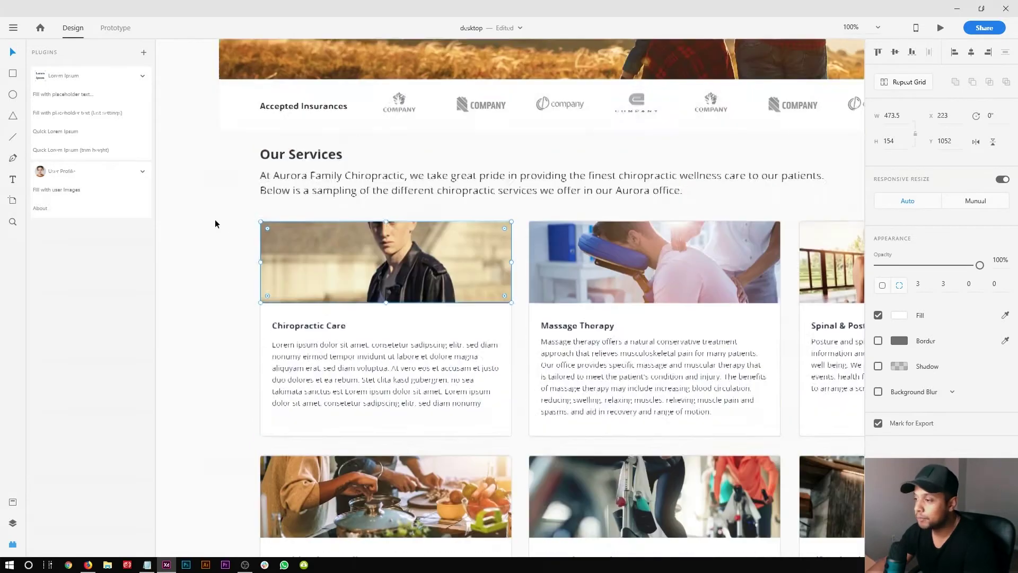
pyautogui.scroll(-2, 215, 223)
pyautogui.click(215, 224)
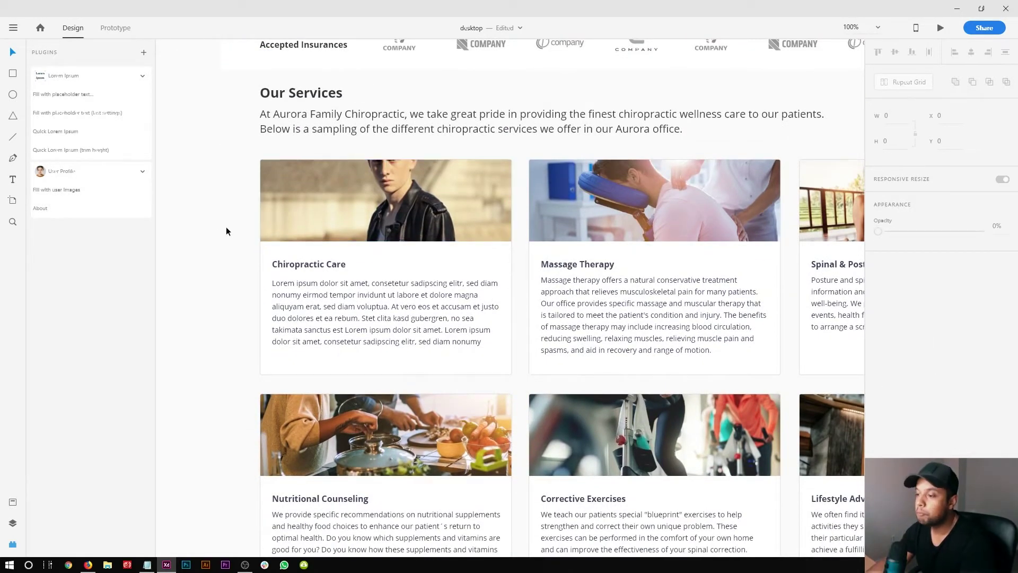
# - Switch to the browser and review the XD for Jira 2.0 entry and the Jira Software product demo page
pyautogui.click(88, 564)
pyautogui.doubleClick(395, 248)
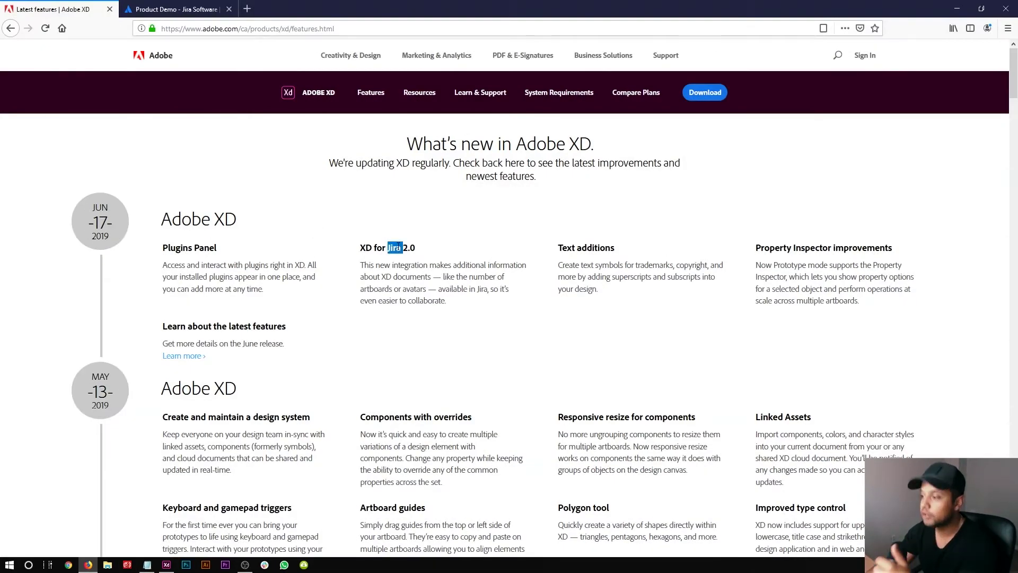
pyautogui.rightClick(399, 247)
pyautogui.click(409, 256)
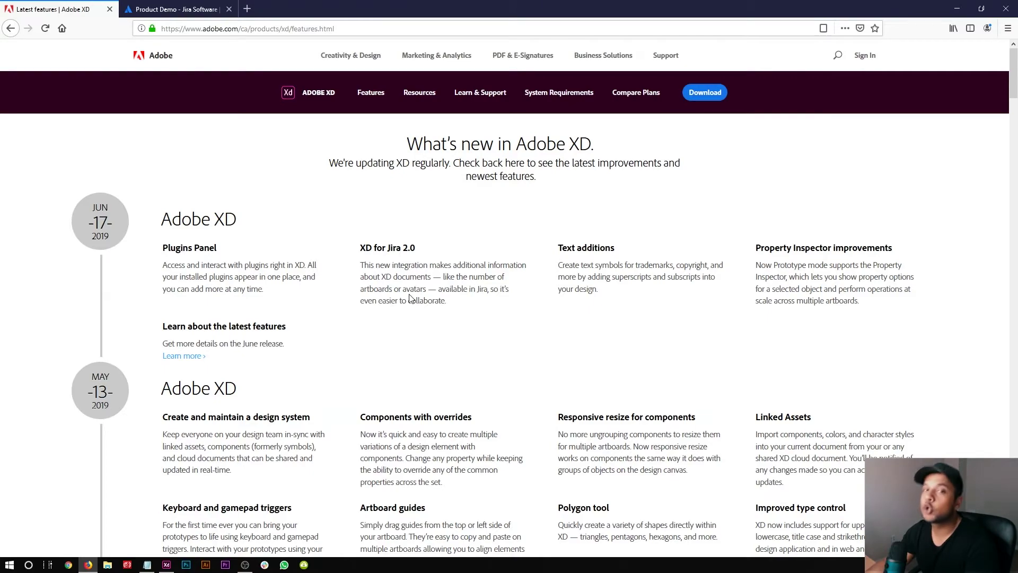
pyautogui.hotkey('ctrl', 'Tab')
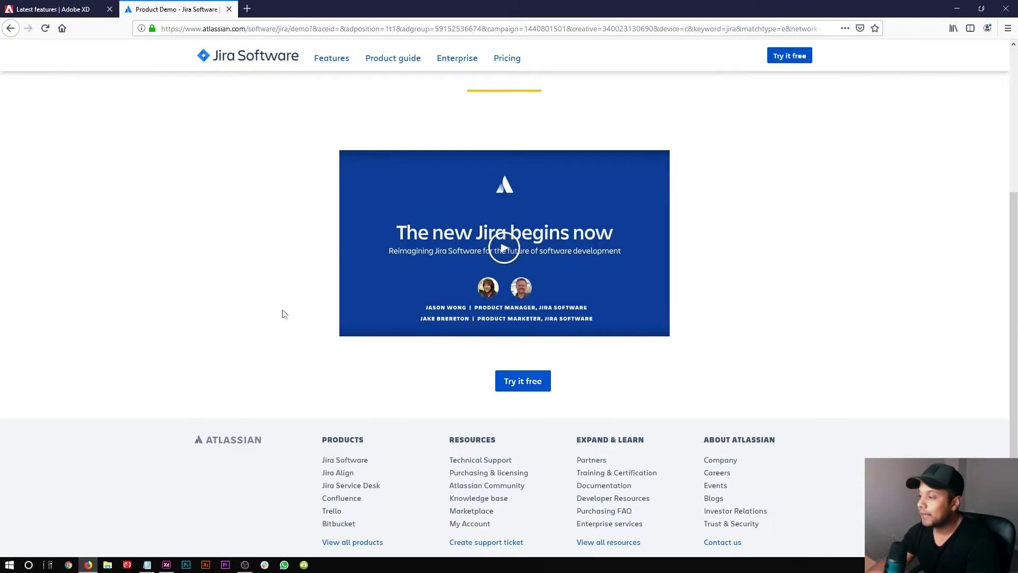
pyautogui.scroll(4, 401, 266)
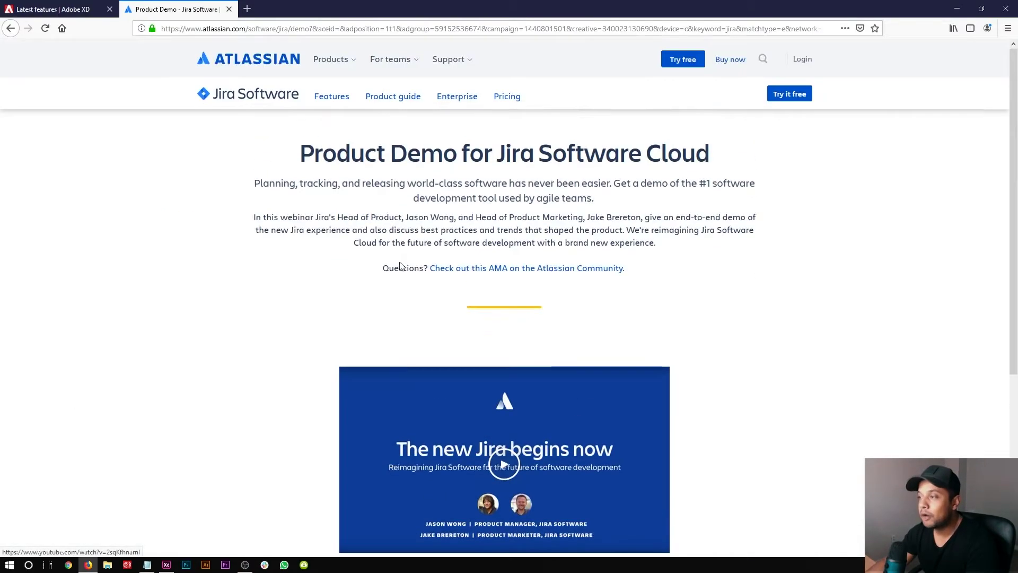
pyautogui.scroll(-5, 207, 170)
pyautogui.click(58, 9)
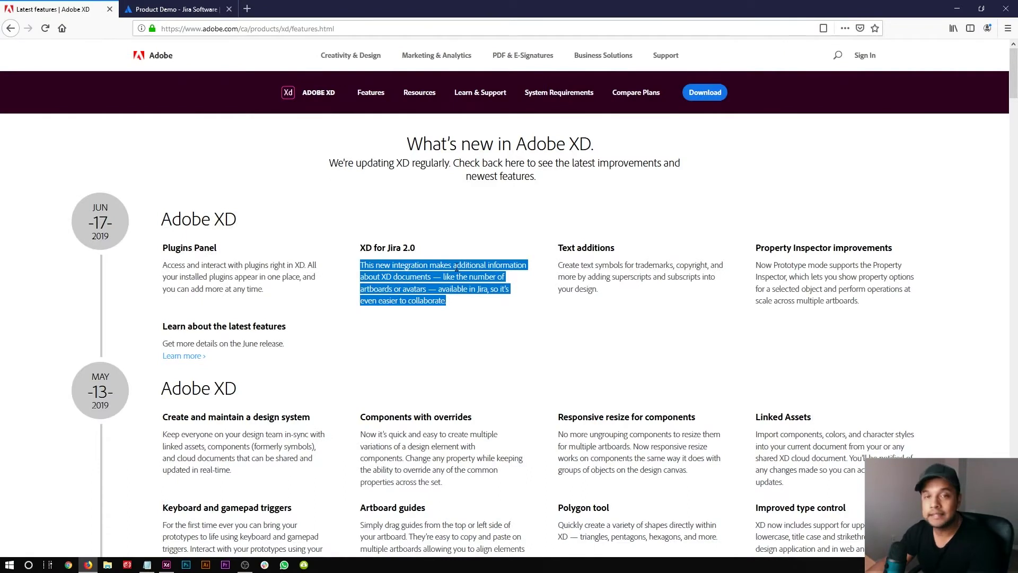
pyautogui.click(456, 268)
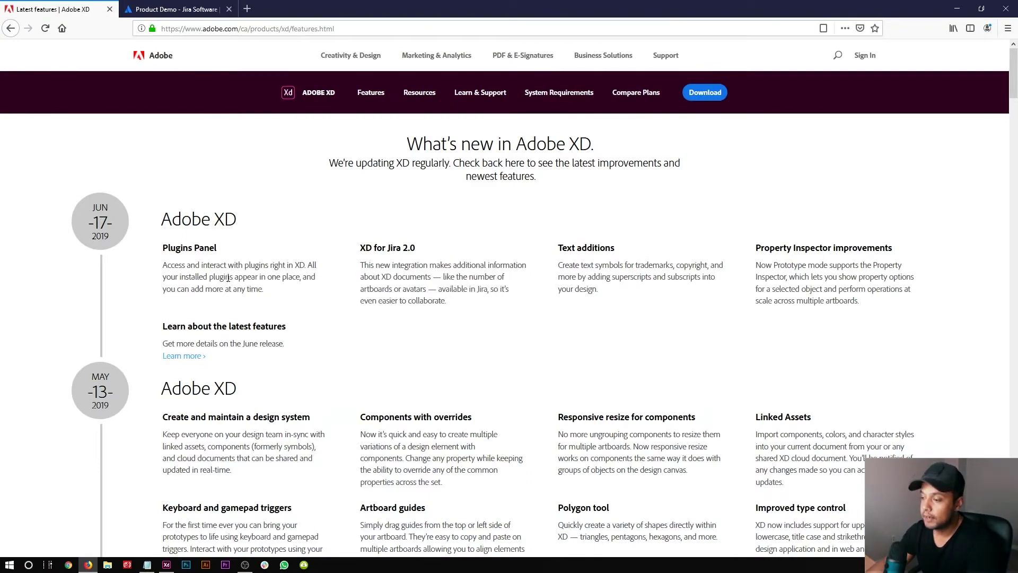
# - Review the rest of the June 2019 Adobe XD feature entries, including Property Inspector improvements and Text additions
pyautogui.moveTo(829, 276); pyautogui.dragTo(833, 277)
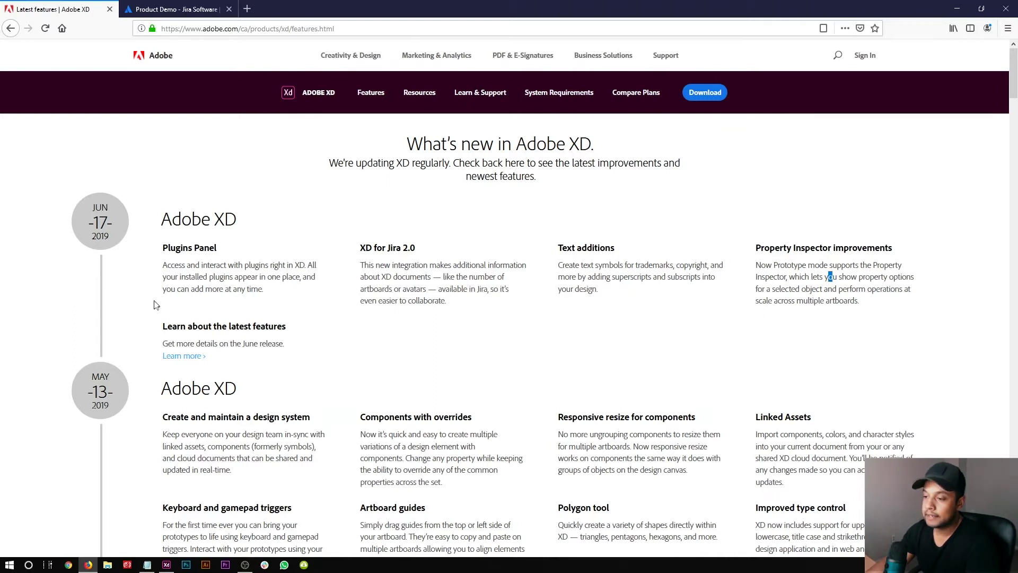
pyautogui.click(583, 308)
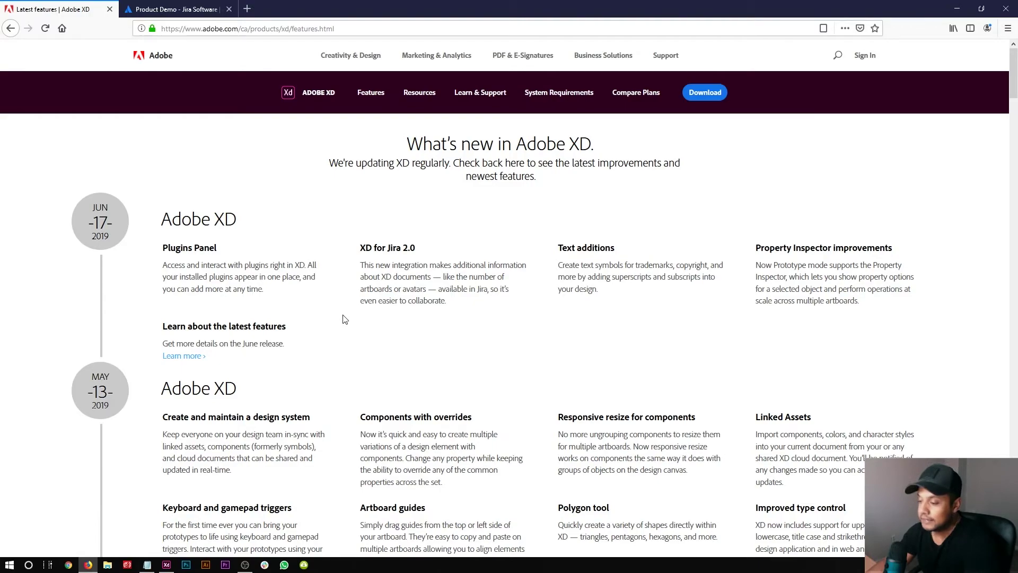
pyautogui.scroll(-5, 343, 318)
pyautogui.scroll(4, 344, 318)
pyautogui.moveTo(189, 309); pyautogui.dragTo(232, 251)
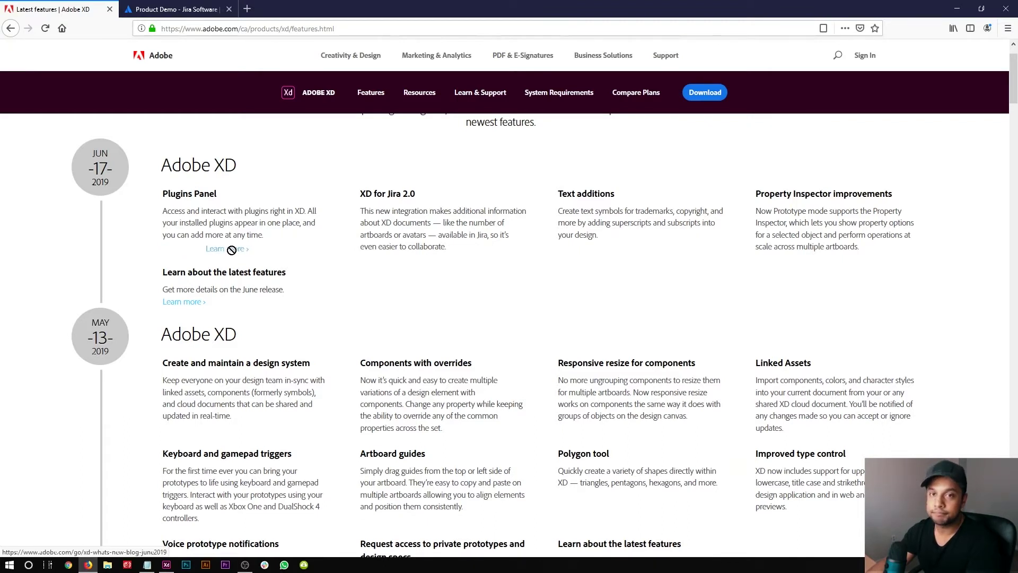
pyautogui.moveTo(232, 250); pyautogui.dragTo(231, 250)
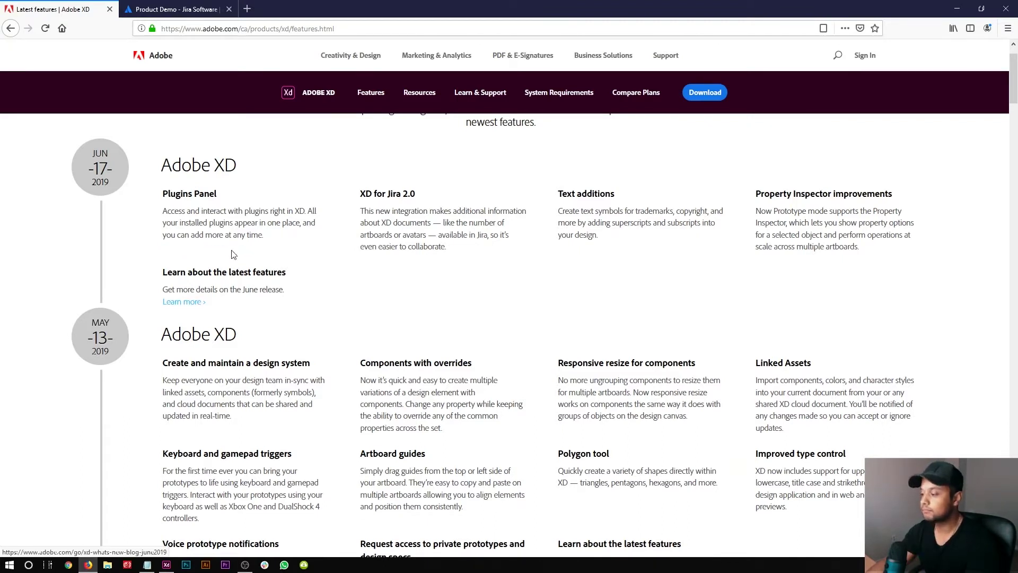
# - Switch to Adobe XD and set the "Dr." prefix of the first name heading under Meet the Doctor to superscript
pyautogui.click(166, 565)
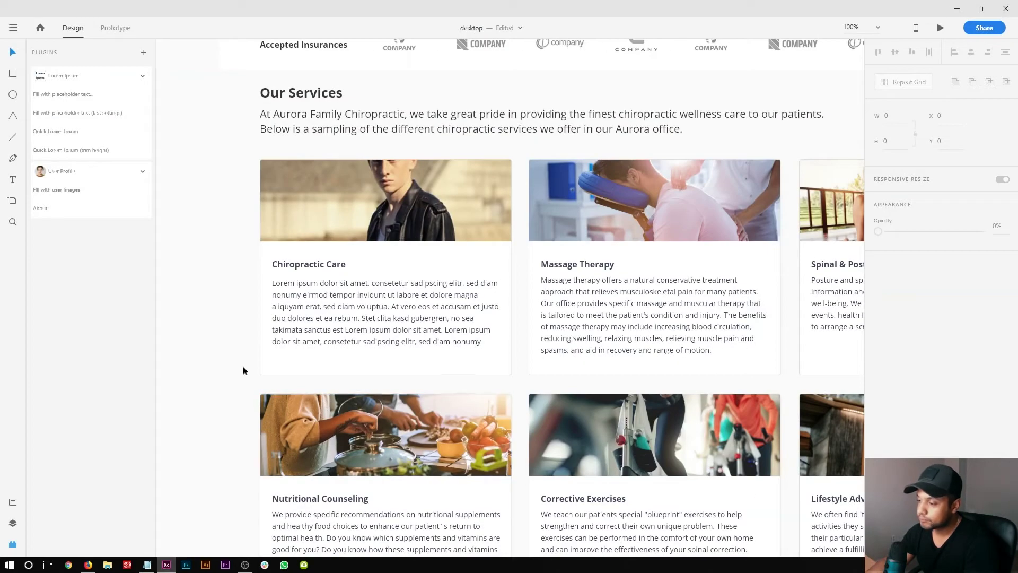
pyautogui.click(343, 302)
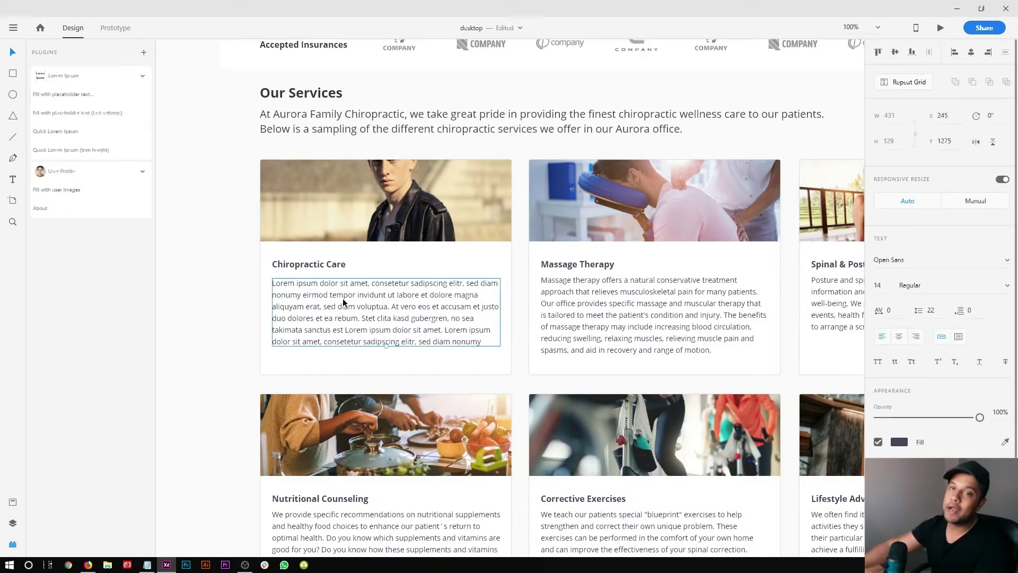
pyautogui.scroll(-5, 344, 302)
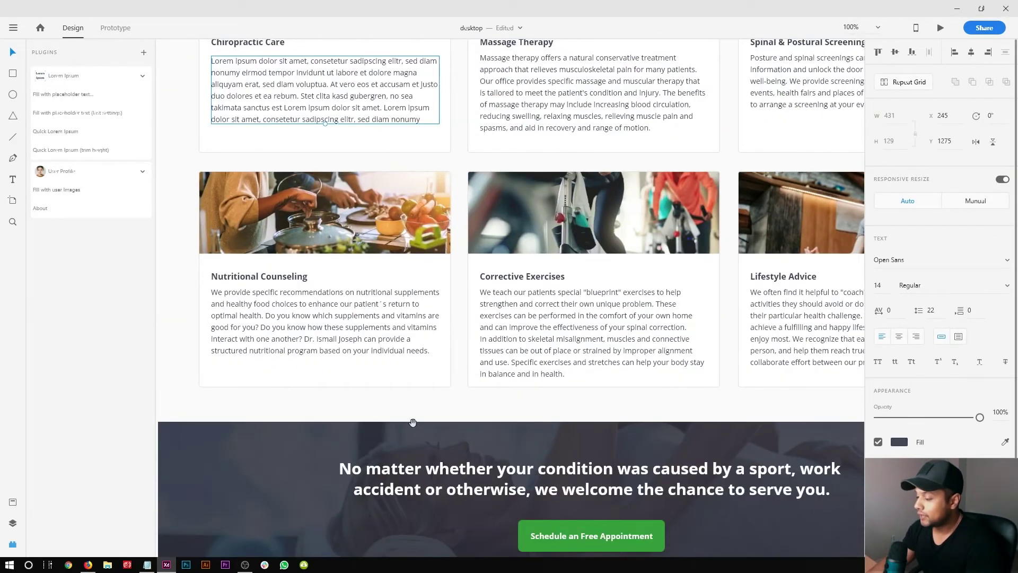
pyautogui.scroll(-15, 414, 423)
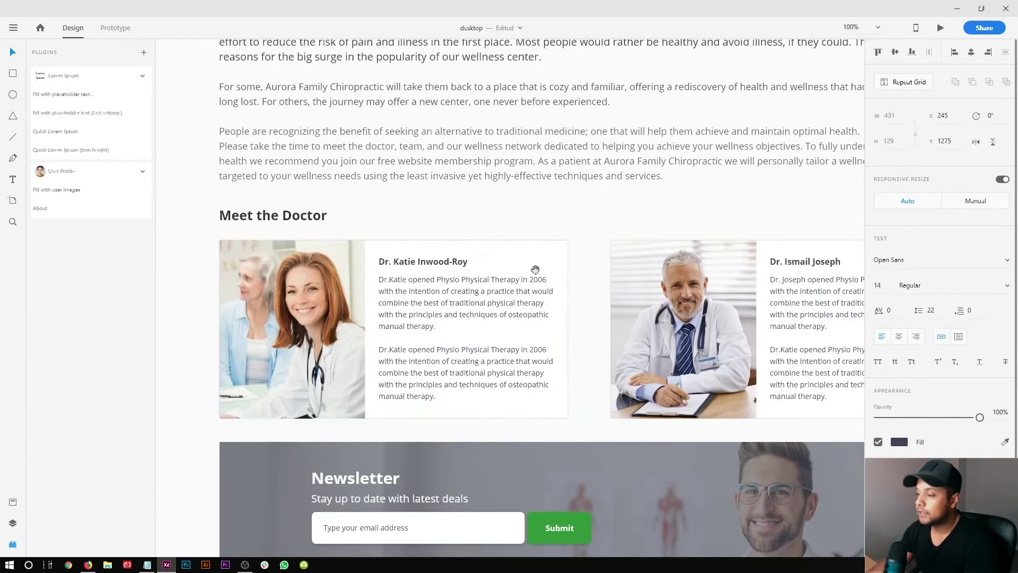
pyautogui.moveTo(357, 253); pyautogui.dragTo(470, 275)
pyautogui.click(400, 296)
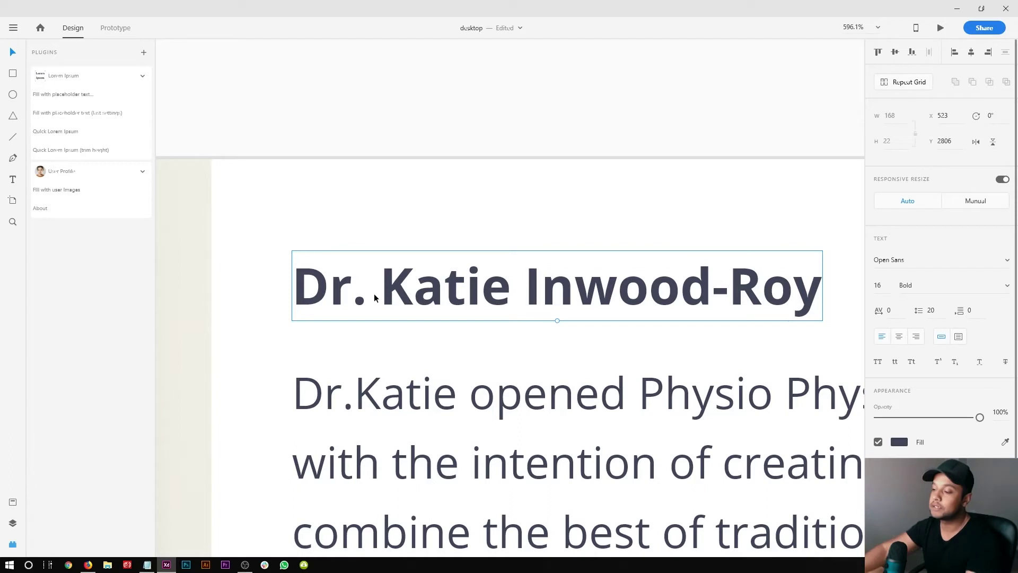
pyautogui.doubleClick(374, 294)
pyautogui.click(375, 294)
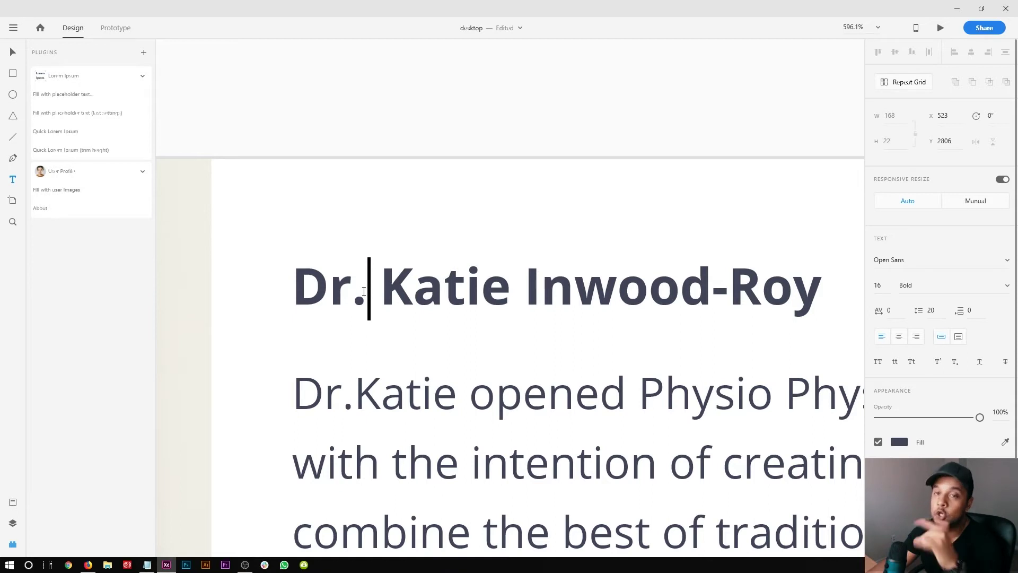
pyautogui.moveTo(364, 291); pyautogui.dragTo(300, 288)
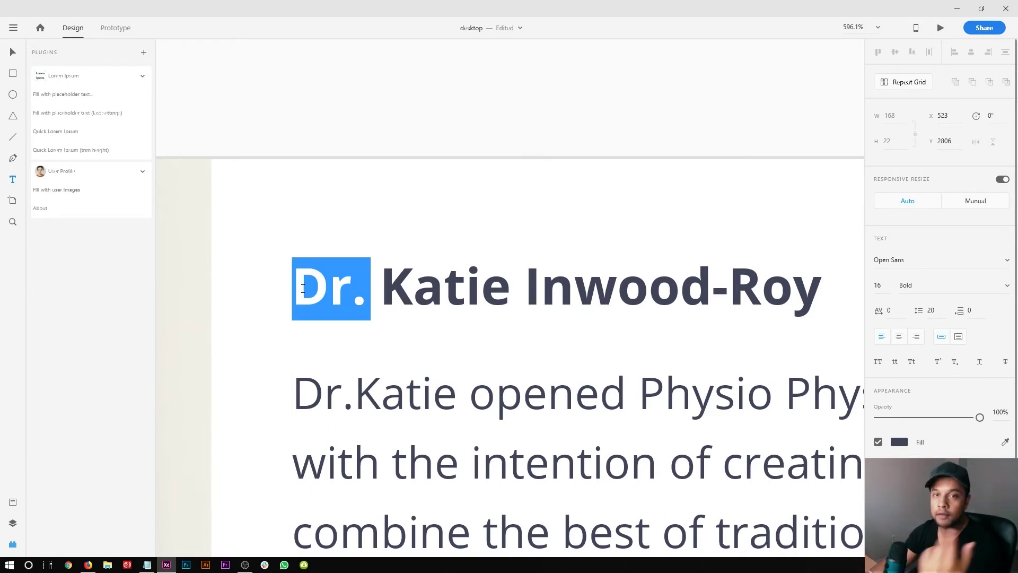
pyautogui.click(938, 362)
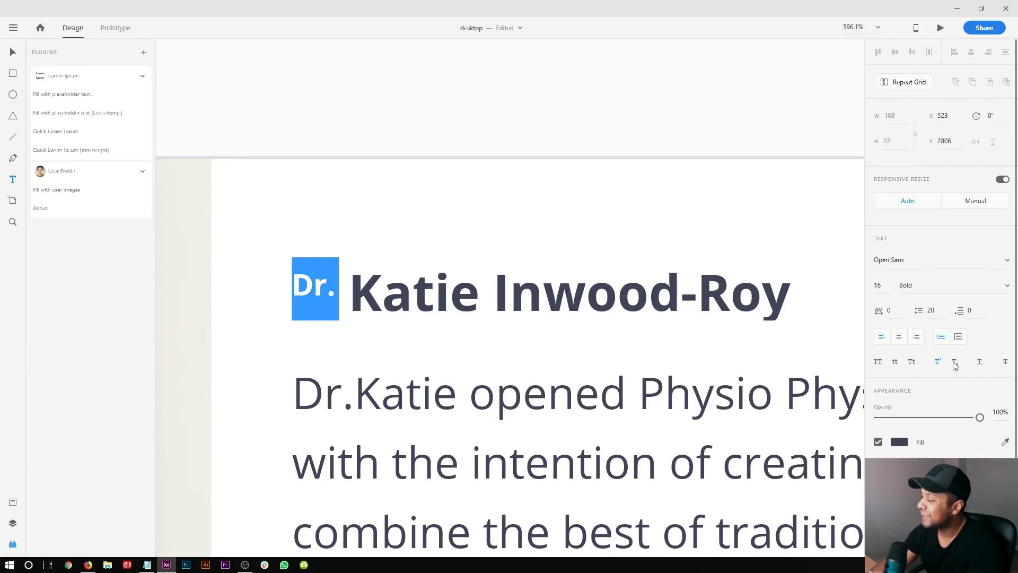
# - Change the heading's "Dr." prefix to subscript and view the page at 100% zoom
pyautogui.click(955, 364)
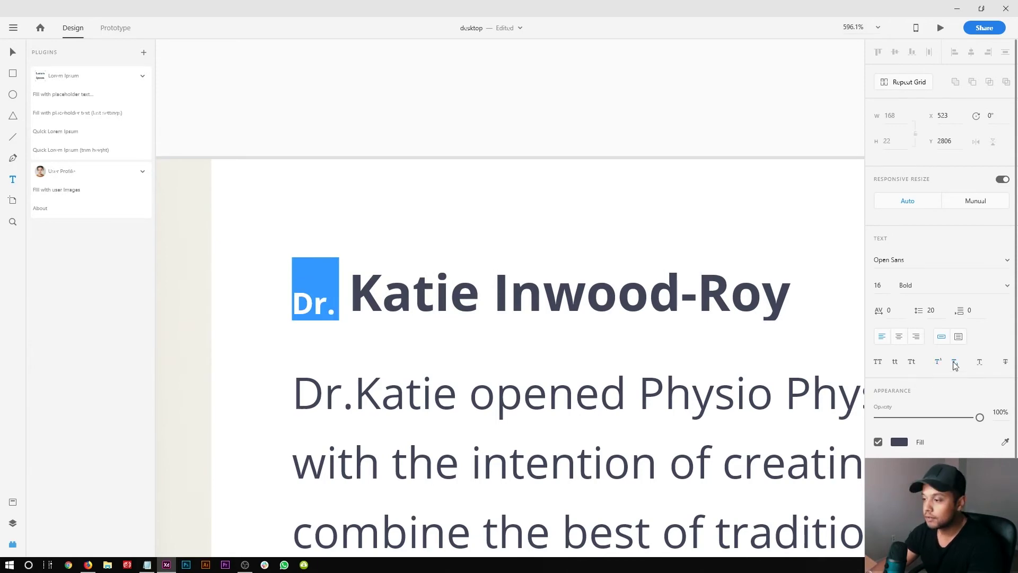
pyautogui.click(364, 287)
pyautogui.hotkey('ctrl', '1')
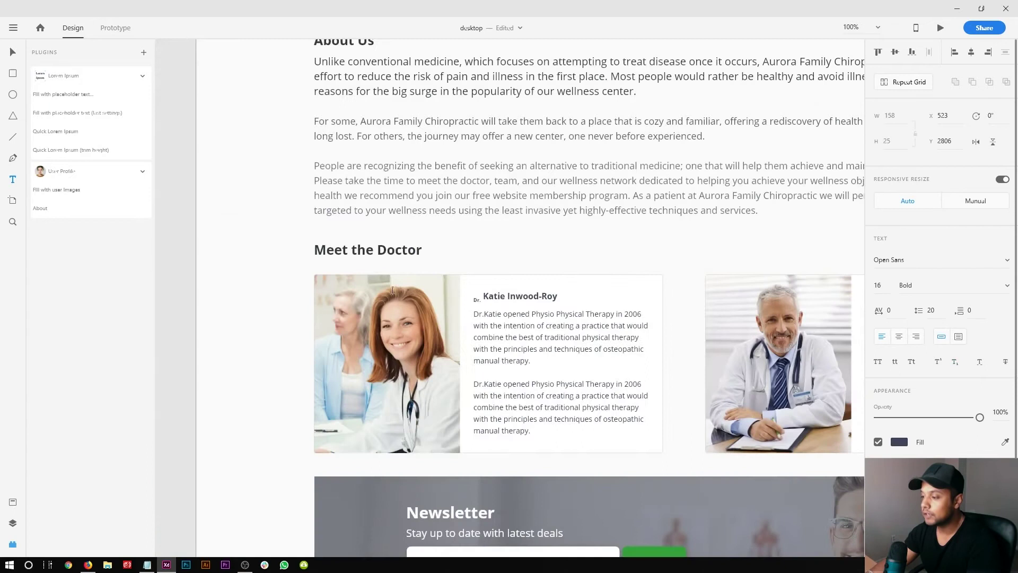
pyautogui.press('Escape')
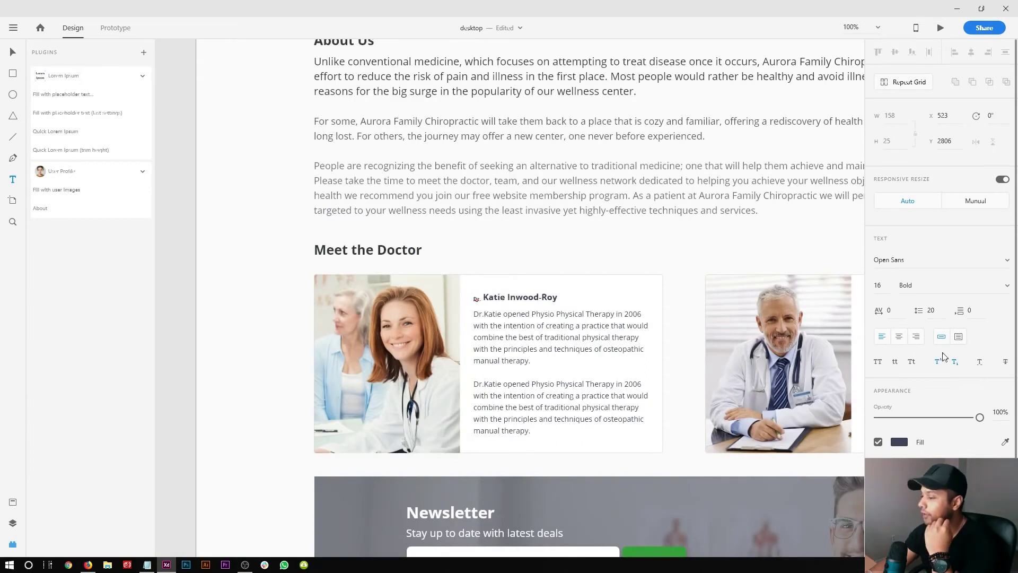
# - Clear the subscript from the first doctor's name heading and set only its "Dr." prefix to superscript
pyautogui.click(937, 363)
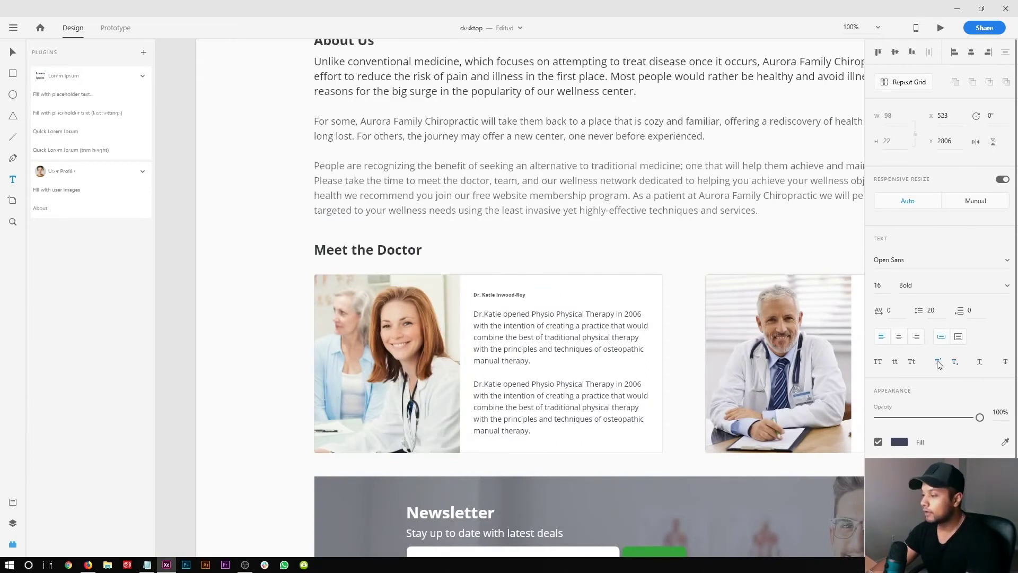
pyautogui.click(937, 363)
pyautogui.scroll(8, 473, 295)
pyautogui.doubleClick(531, 312)
pyautogui.moveTo(531, 313); pyautogui.dragTo(469, 313)
pyautogui.click(938, 363)
pyautogui.click(568, 300)
pyautogui.hotkey('ctrl', '1')
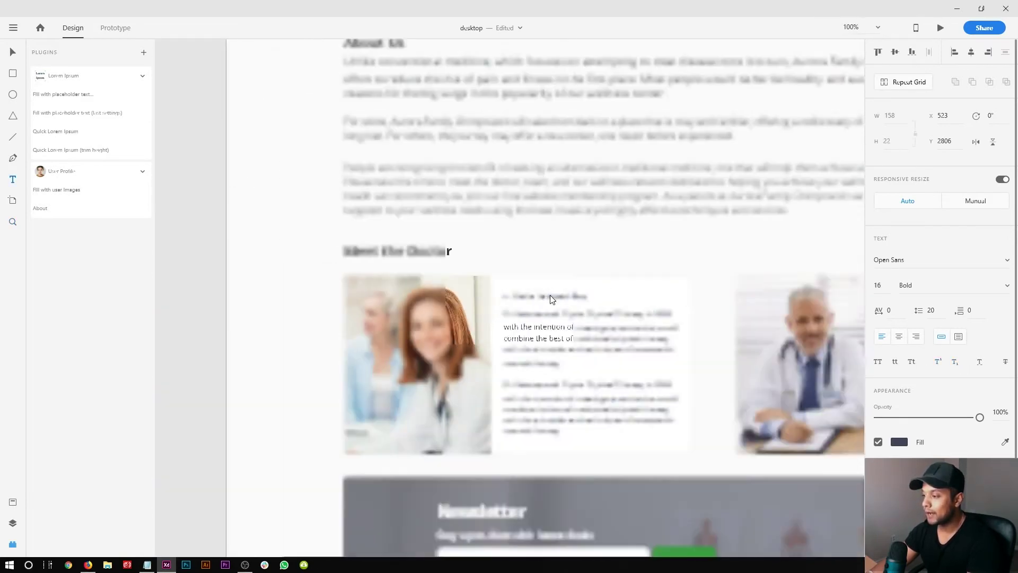
# - Examine the superscript "Dr." prefix of the first doctor's heading up close, leaving its text unedited
pyautogui.click(594, 272)
pyautogui.hscroll(3, 554, 273)
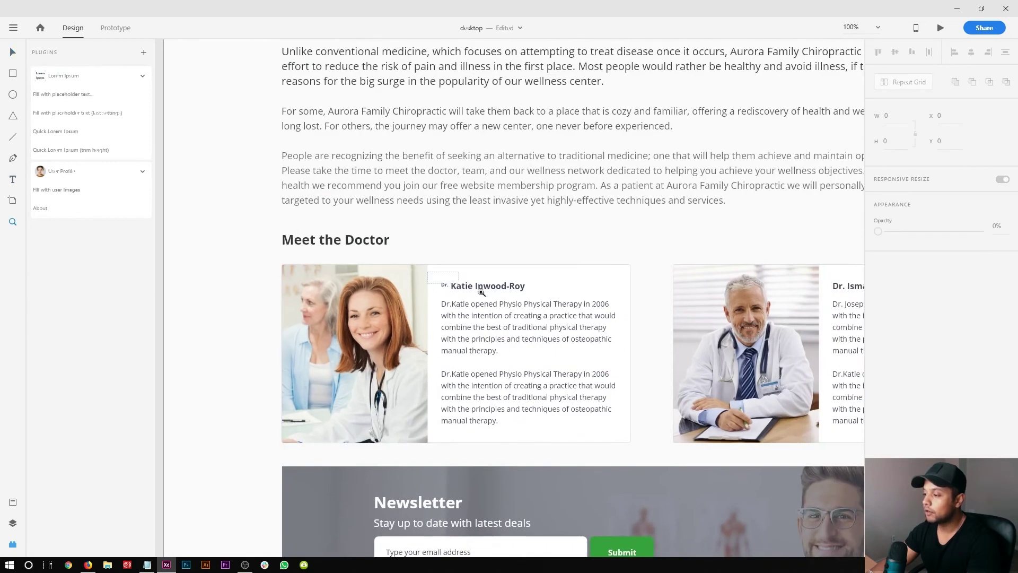
pyautogui.scroll(10, 467, 302)
pyautogui.doubleClick(467, 302)
pyautogui.click(415, 321)
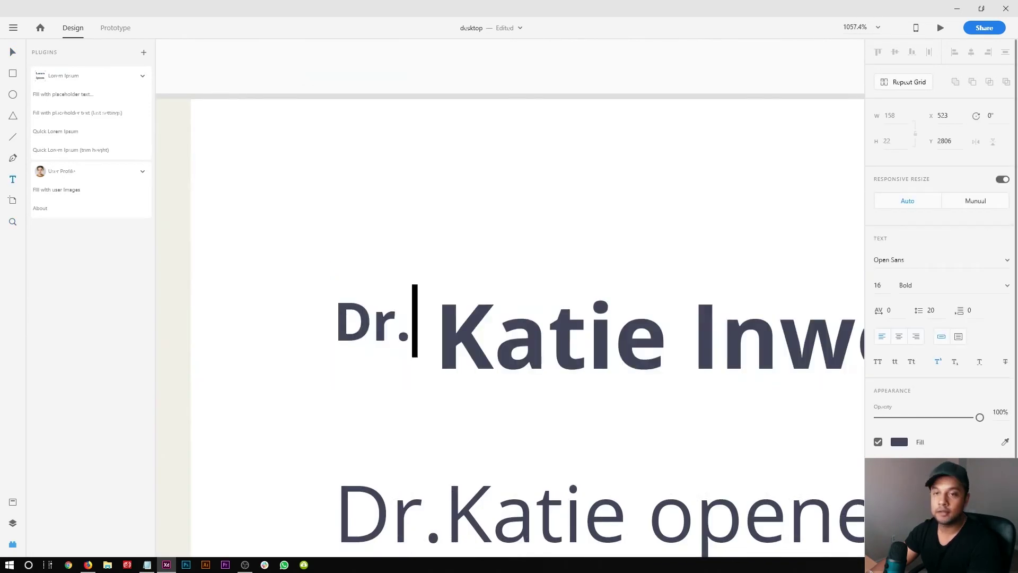
pyautogui.press('Escape')
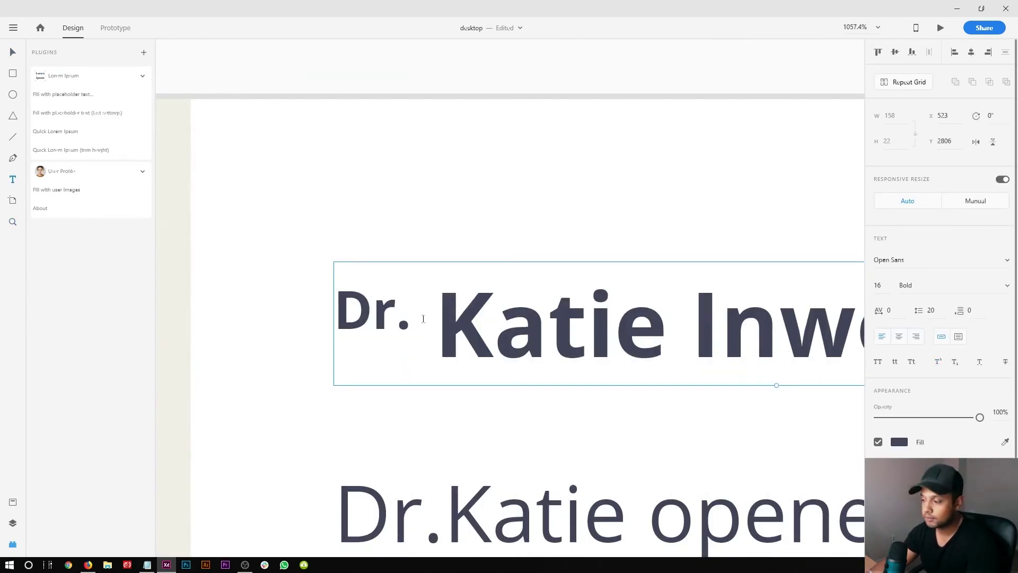
pyautogui.scroll(-2, 423, 318)
pyautogui.click(290, 141)
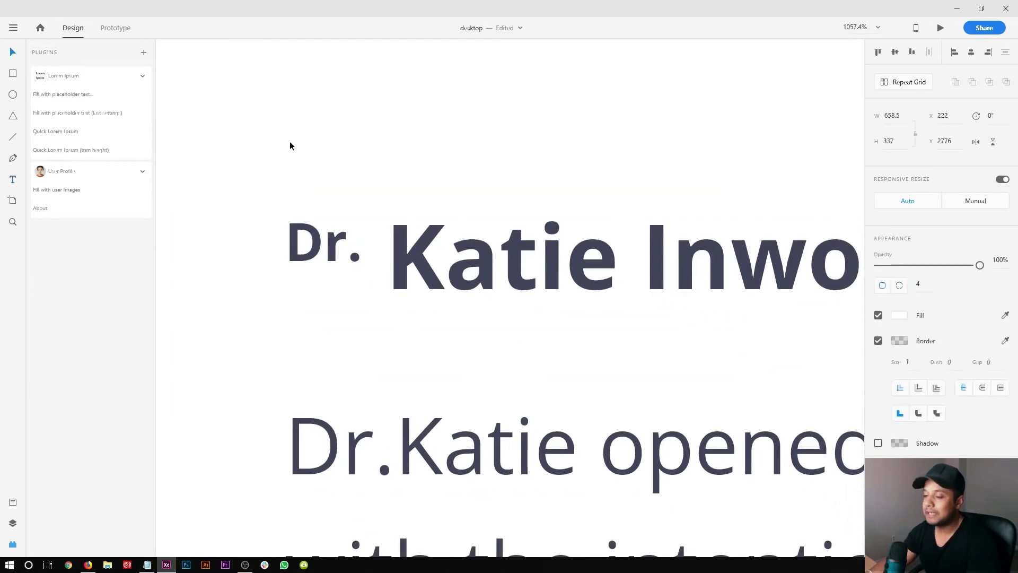
# - Switch to the browser and read the Property Inspector improvements entry in the June 17, 2019 Adobe XD release notes
pyautogui.click(88, 564)
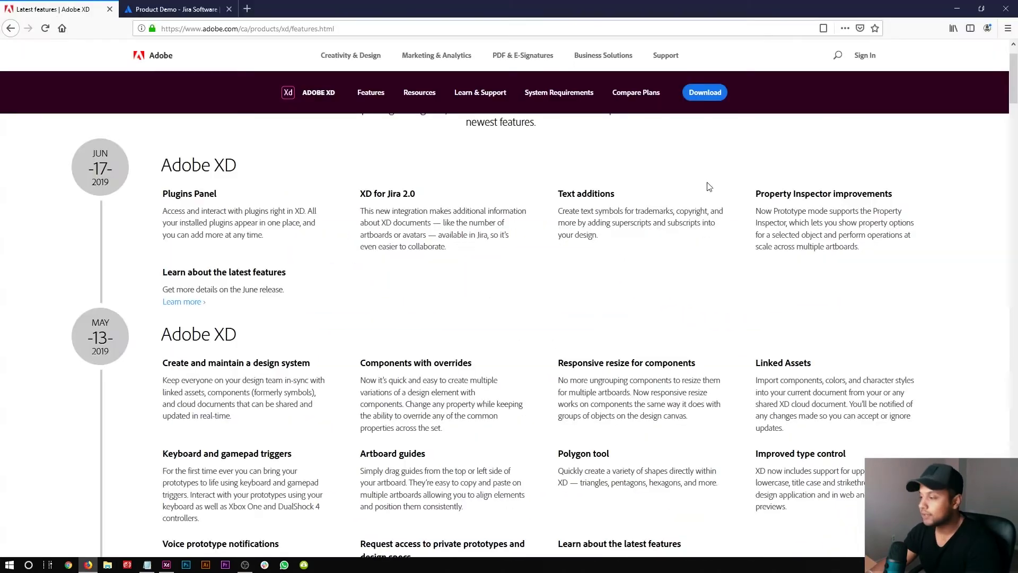
pyautogui.moveTo(764, 194); pyautogui.dragTo(868, 193)
pyautogui.click(757, 216)
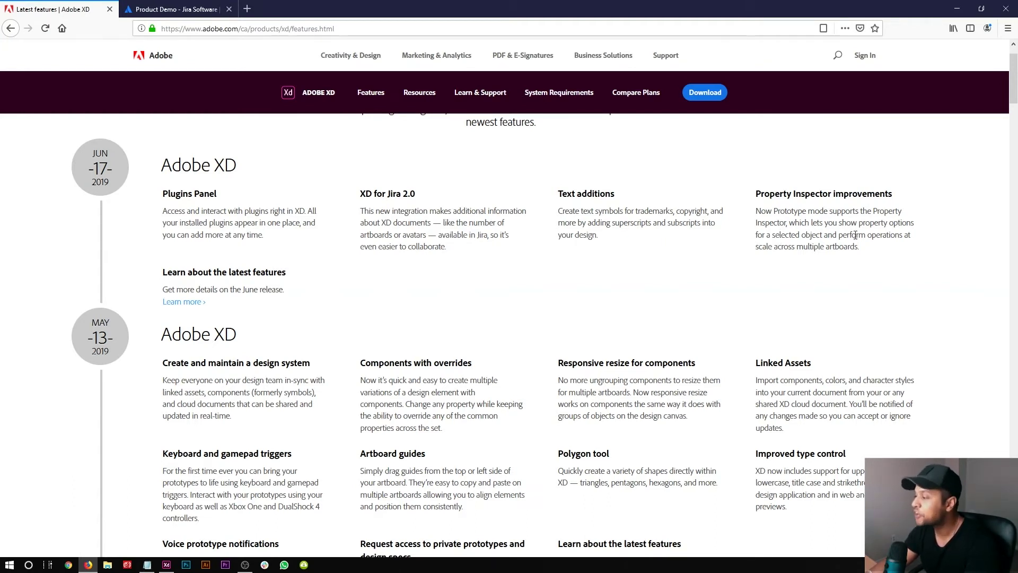
pyautogui.tripleClick(786, 246)
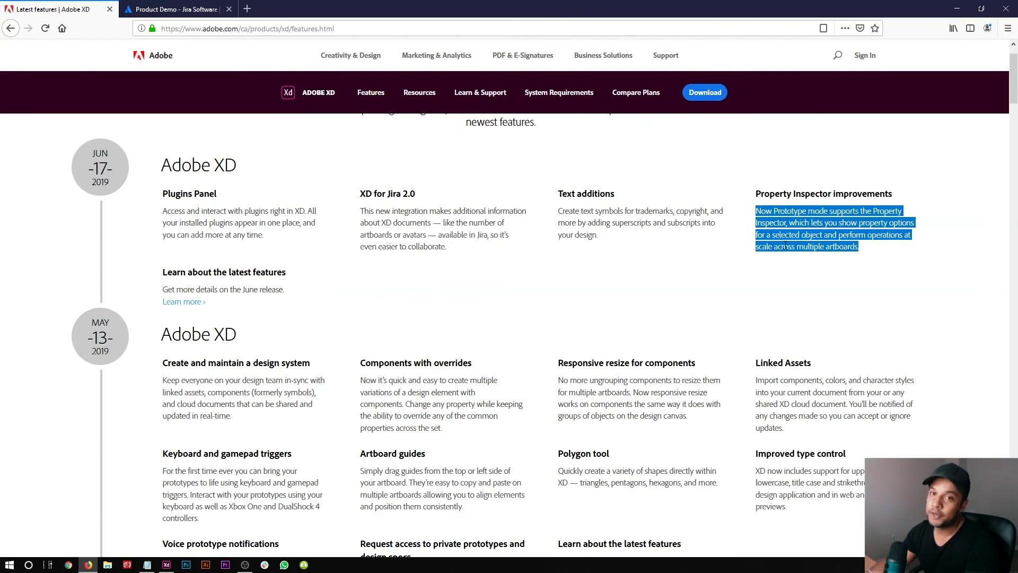
pyautogui.click(785, 245)
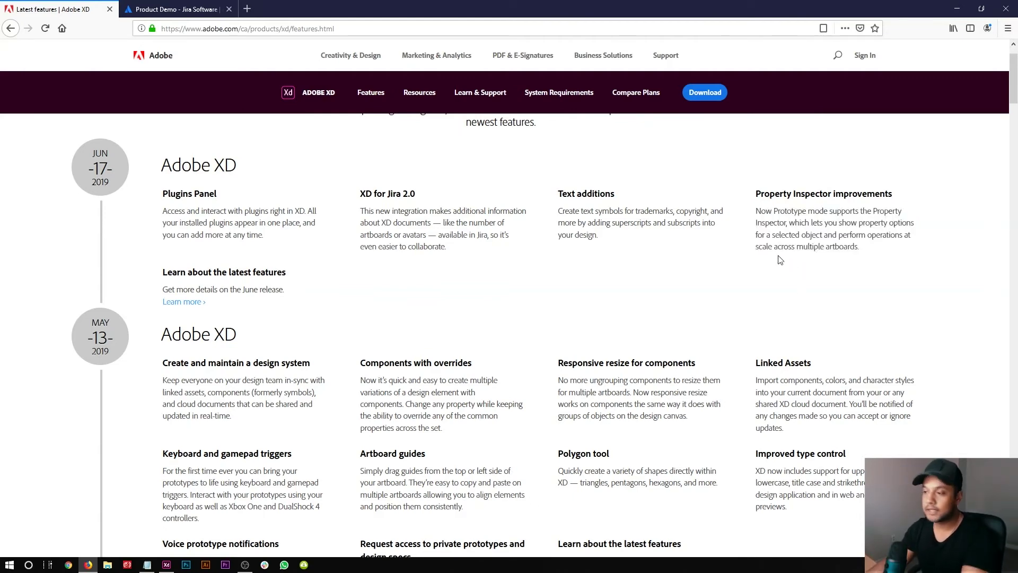
# - Switch back to Adobe XD, hide the plugins list and enter Prototype mode on the website design
pyautogui.hotkey('alt', 'Tab')
pyautogui.click(13, 544)
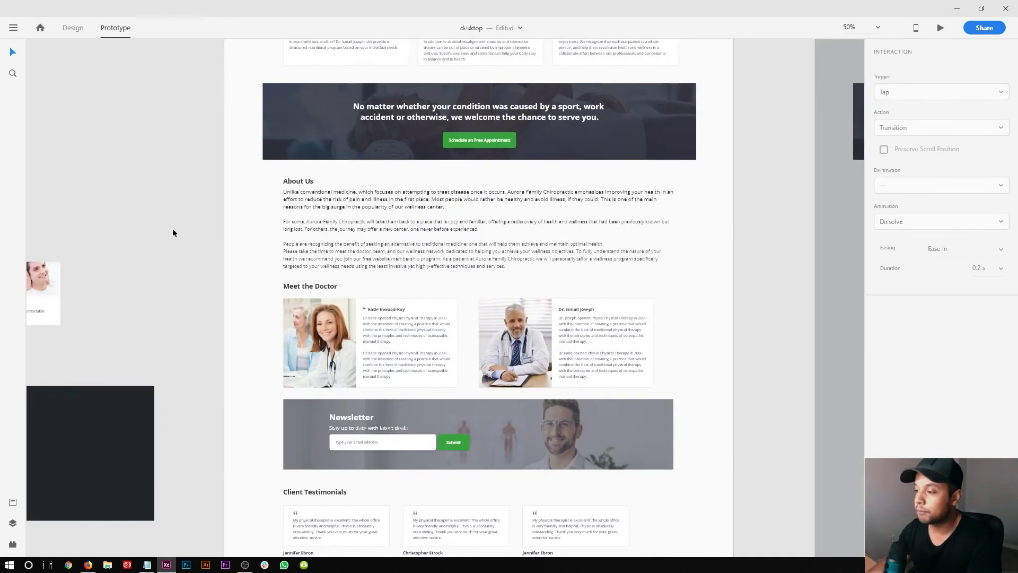
pyautogui.scroll(5, 173, 233)
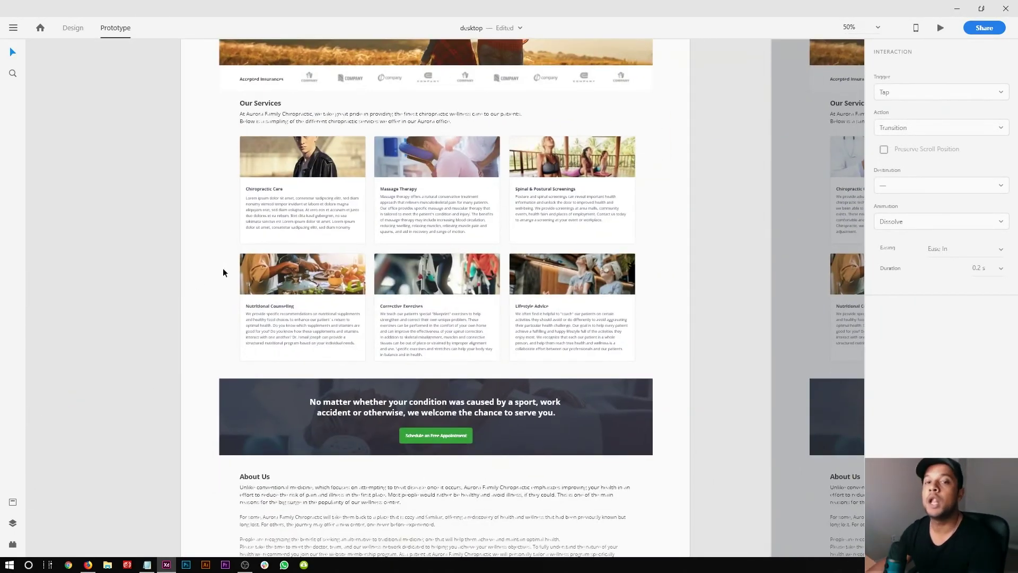
pyautogui.scroll(3, 222, 272)
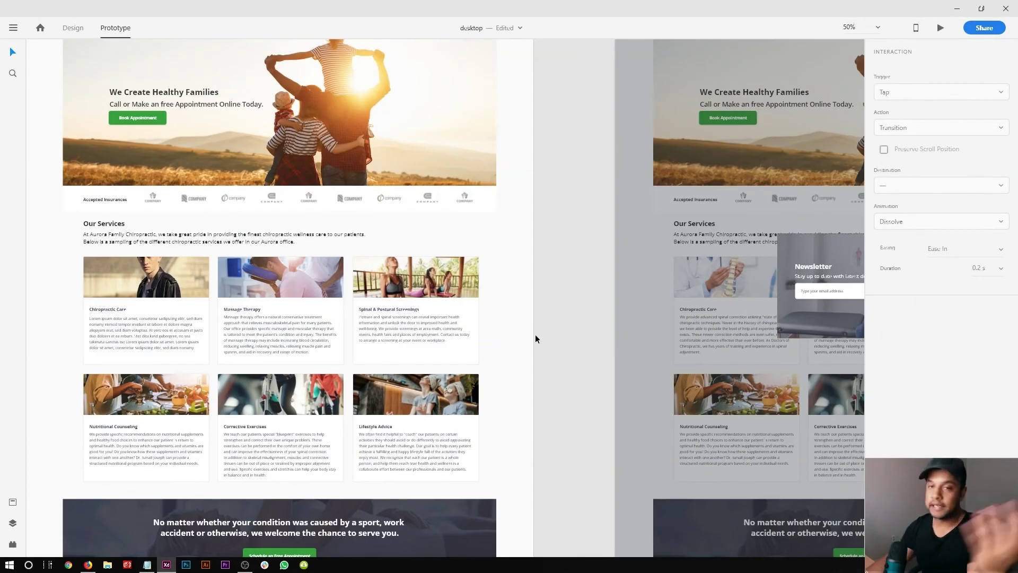
# - Connect the whole Web 1920 – 1 artboard to the Web 1920 – 2 artboard with a prototype interaction
pyautogui.click(509, 339)
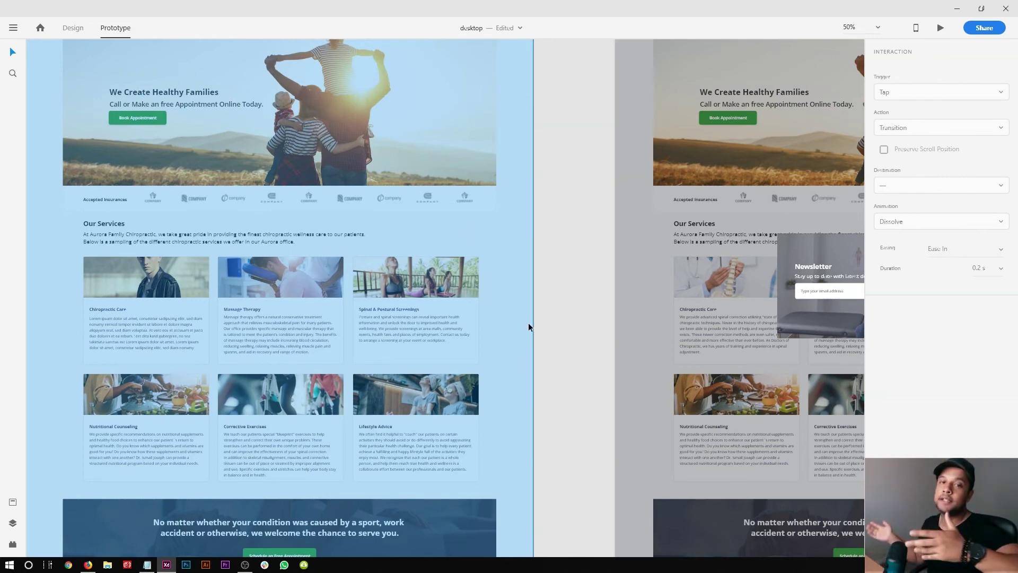
pyautogui.hotkey('ctrl', '-')
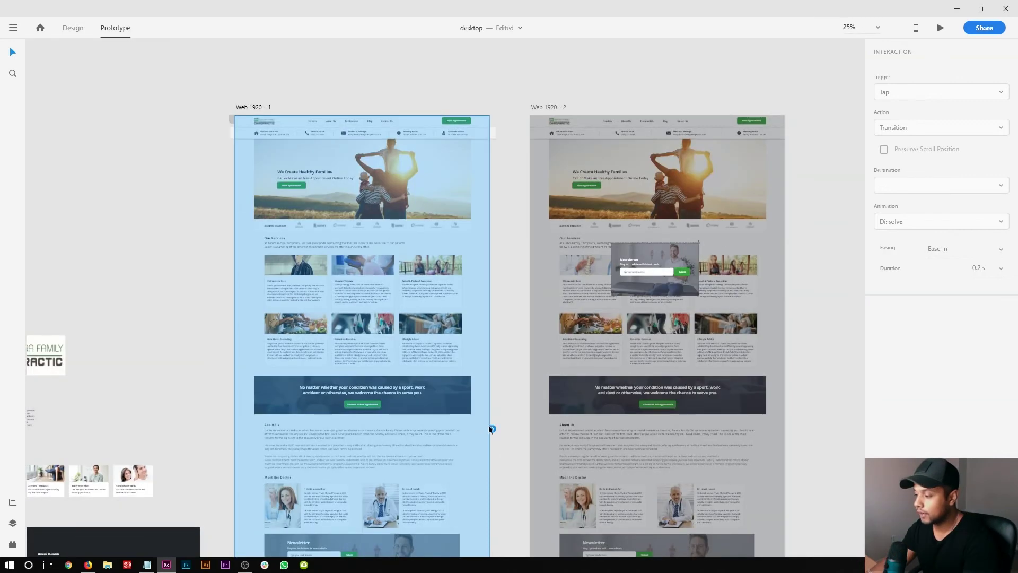
pyautogui.moveTo(492, 428); pyautogui.dragTo(615, 483)
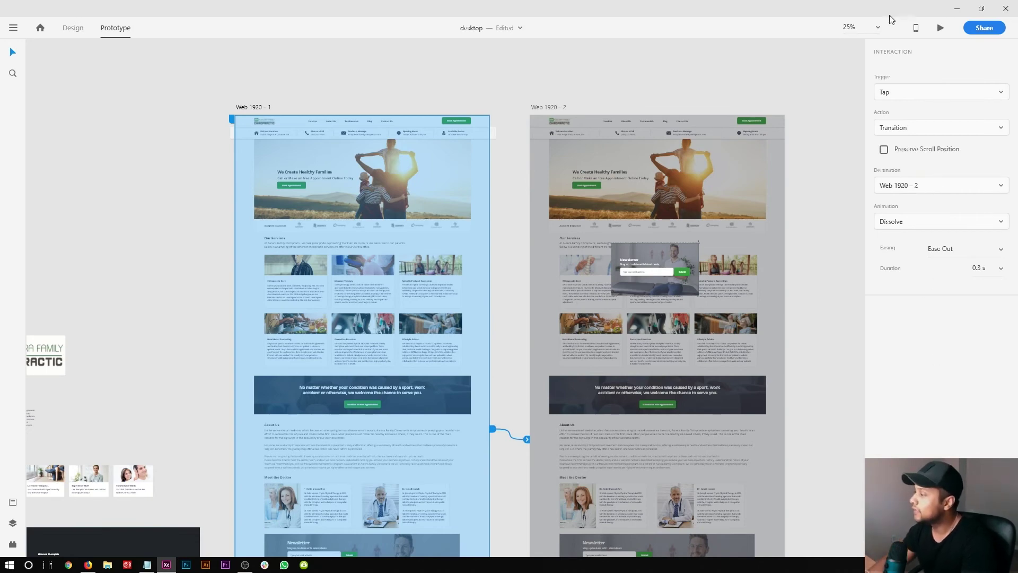
# - Review the new interaction's trigger, action, destination, animation, easing and duration options without changing them
pyautogui.click(899, 93)
pyautogui.click(900, 109)
pyautogui.click(908, 127)
pyautogui.click(908, 141)
pyautogui.click(909, 185)
pyautogui.click(910, 189)
pyautogui.click(904, 222)
pyautogui.click(904, 222)
pyautogui.click(953, 255)
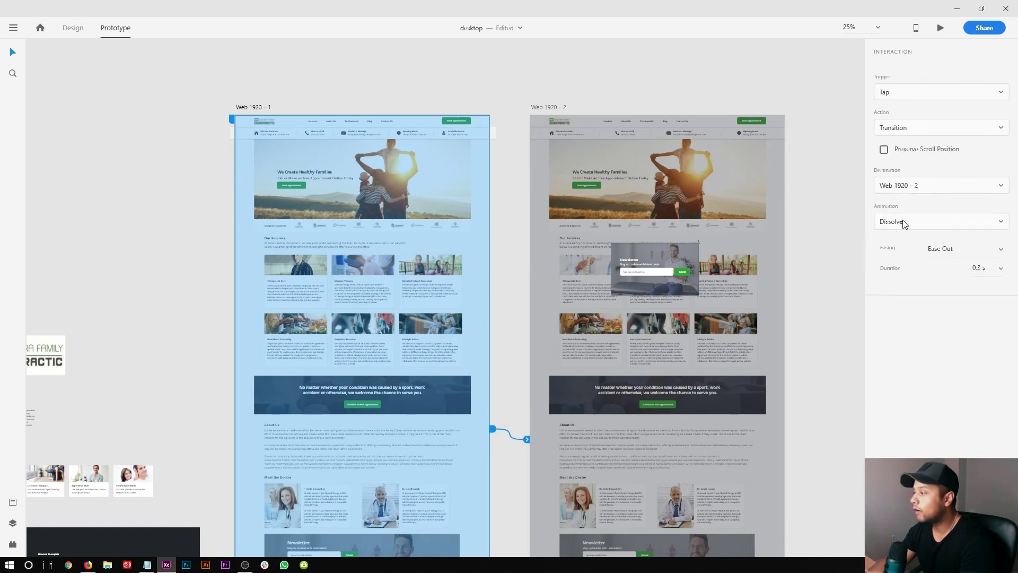
pyautogui.click(978, 268)
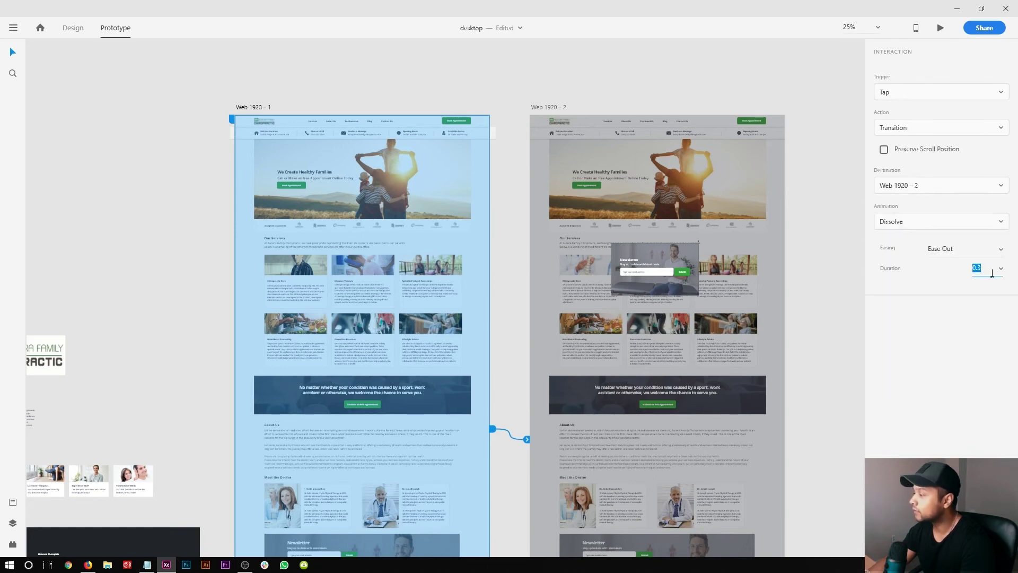
# - Examine the connection between the two web artboards at 50% zoom
pyautogui.scroll(-2, 618, 214)
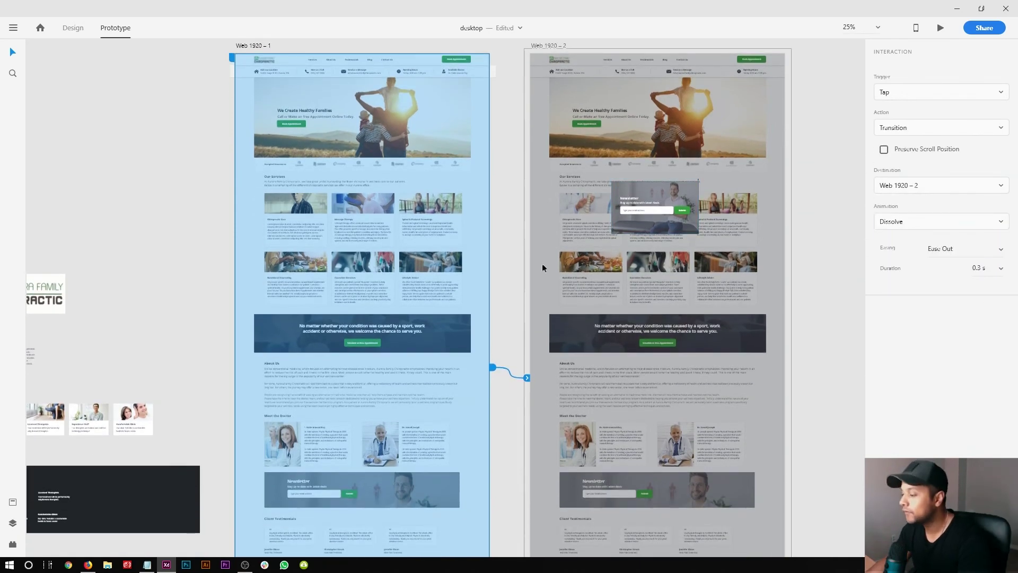
pyautogui.scroll(-2, 542, 263)
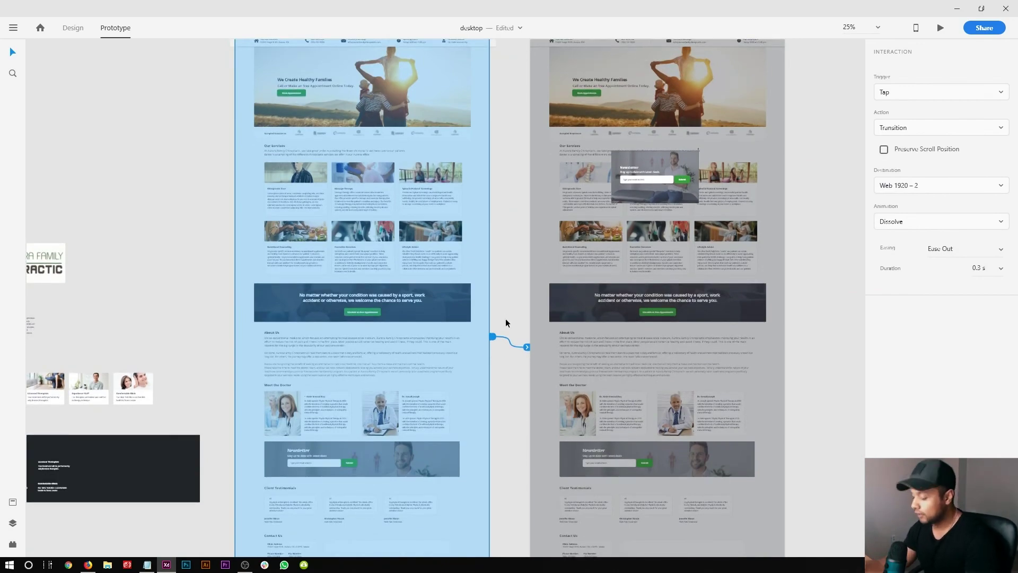
pyautogui.hotkey('ctrl', '=')
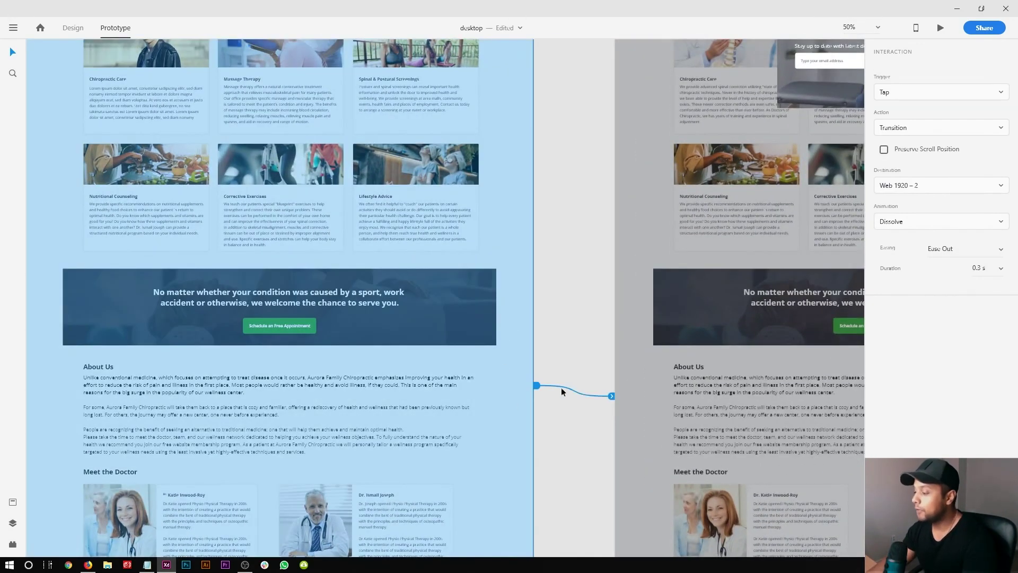
pyautogui.moveTo(573, 344); pyautogui.dragTo(513, 276)
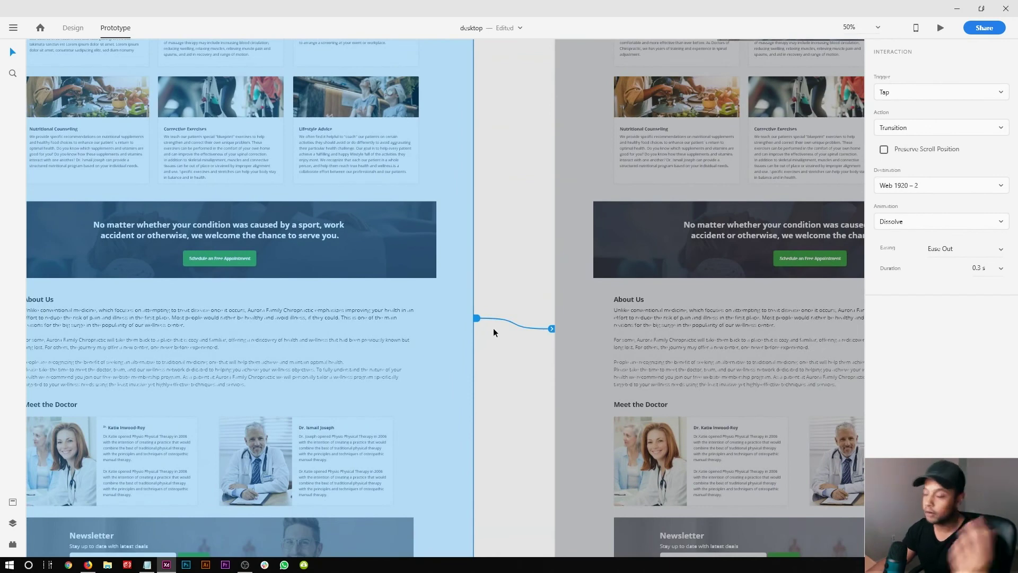